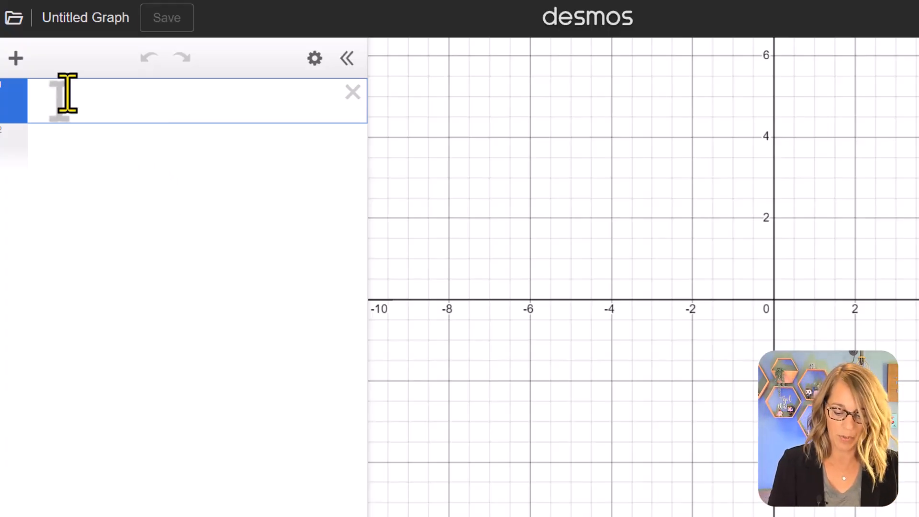
Step: Graph y=3 and save the graph as Constant Function
text(y=3)
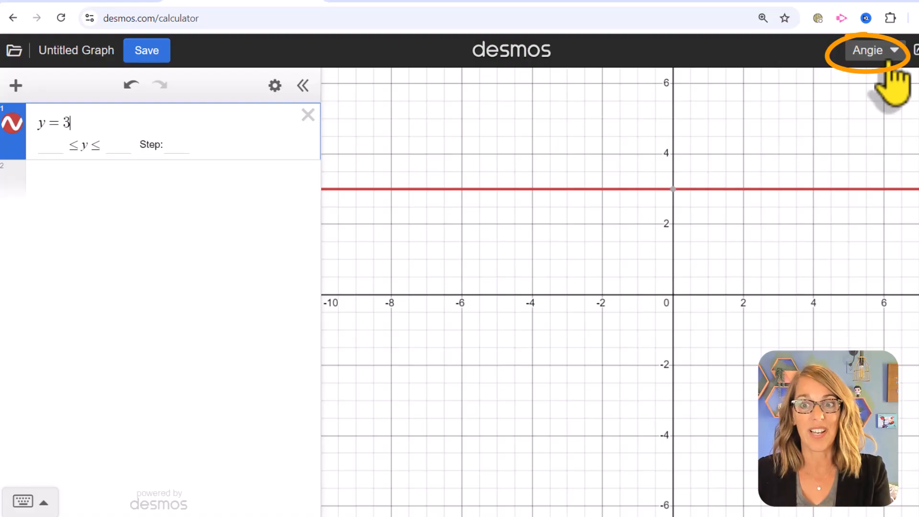
click(153, 53)
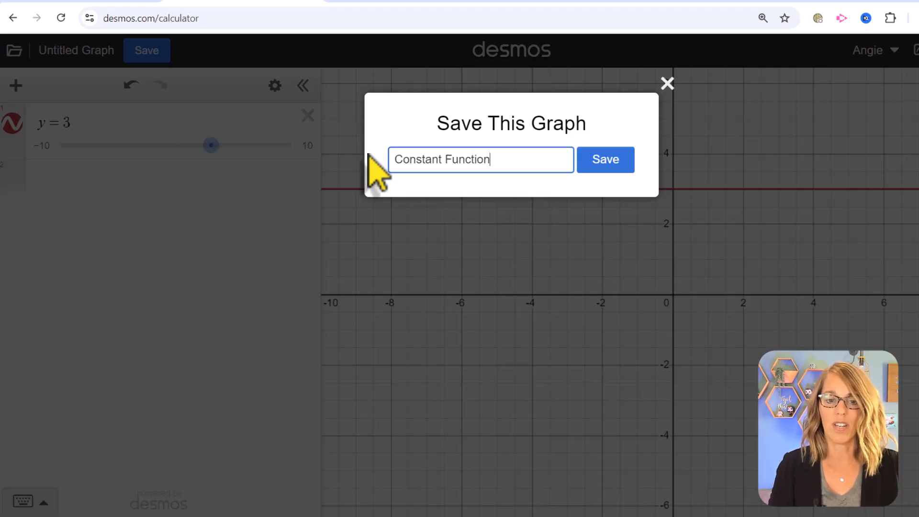
click(623, 166)
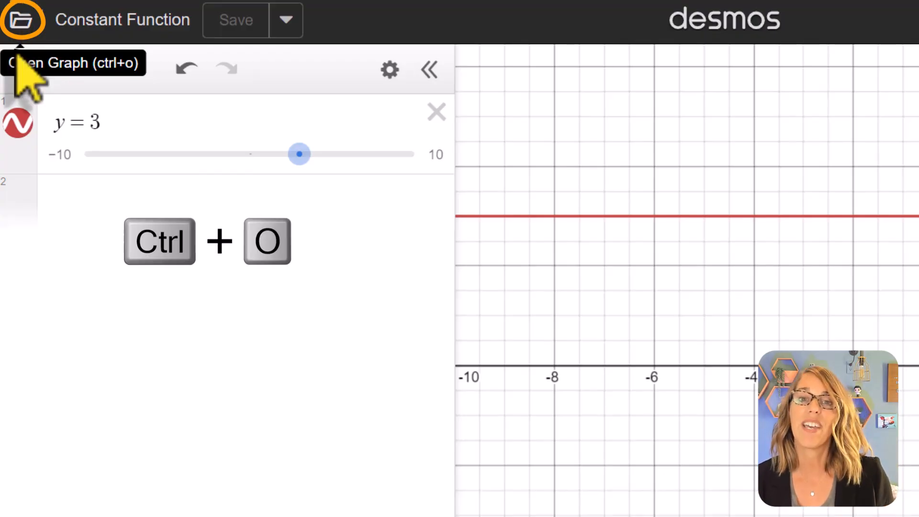
Step: Move the saved Constant Function graph into the Common Graphs folder and open that folder
key(ctrl+o)
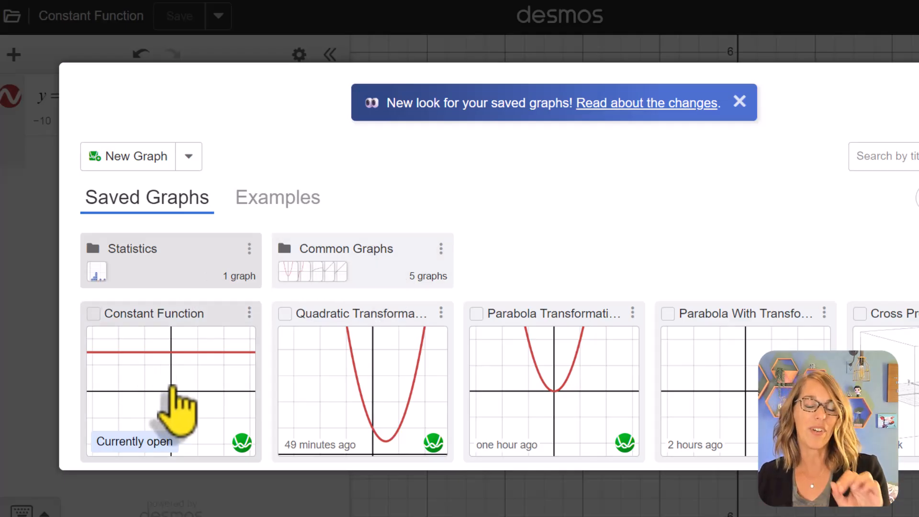
drag(174, 391, 284, 246)
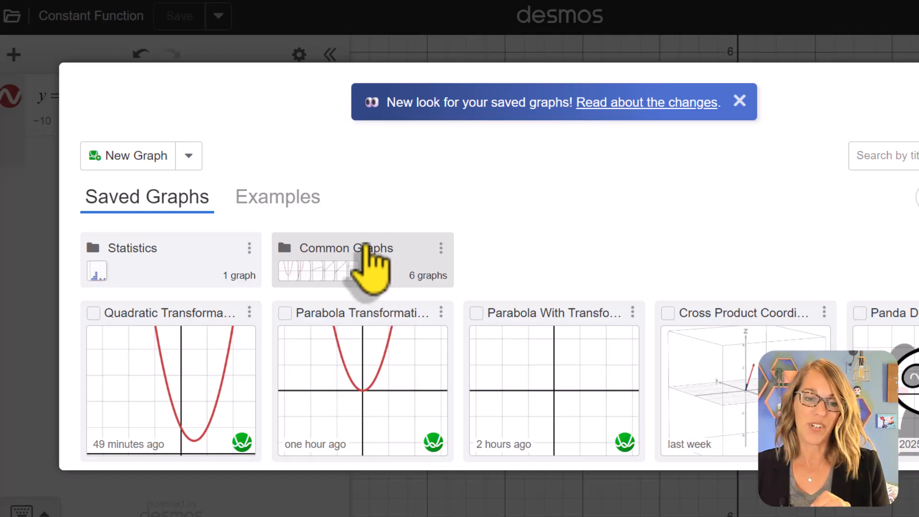
click(382, 273)
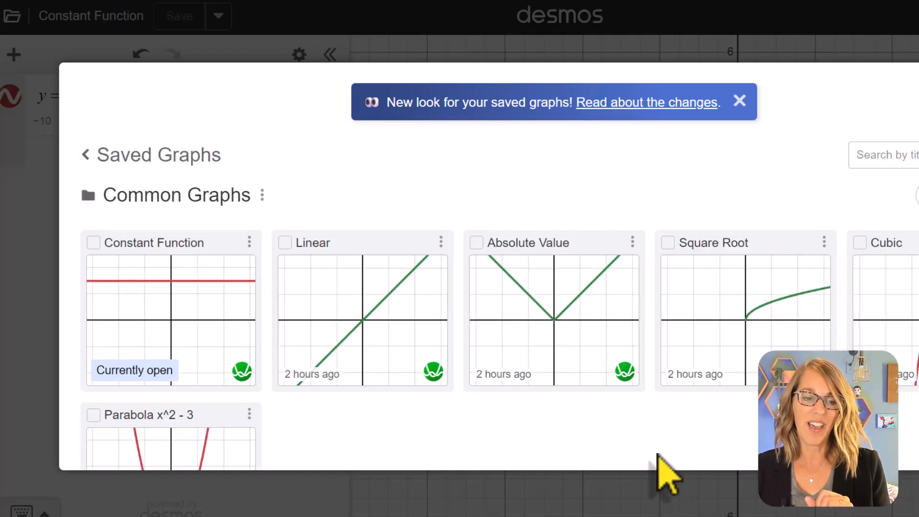
scroll(651, 443, down, 3)
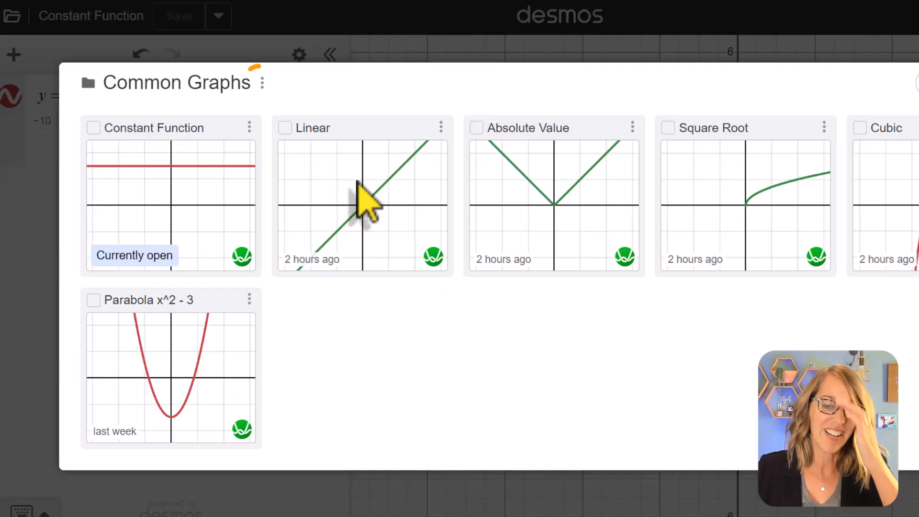
Step: View the Common Graphs folder as a gallery, close the gallery and return to the Constant Function graph
click(263, 83)
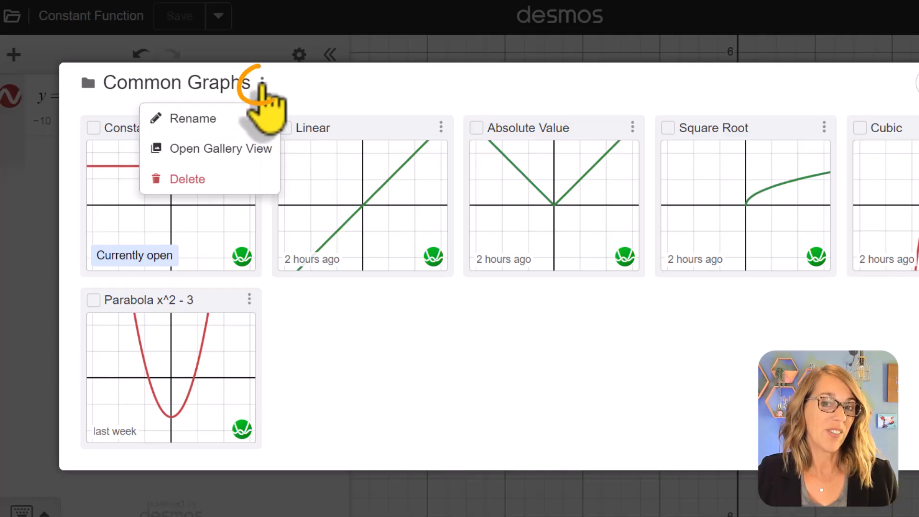
click(257, 154)
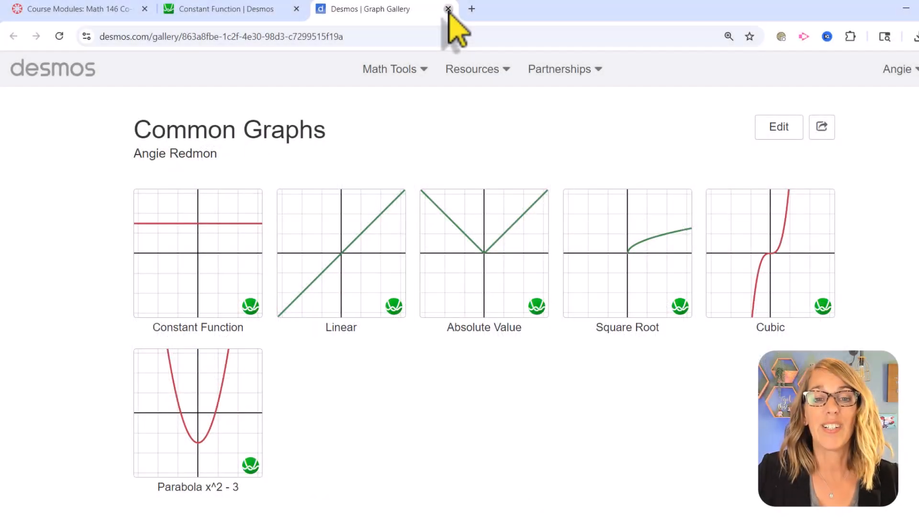
click(448, 9)
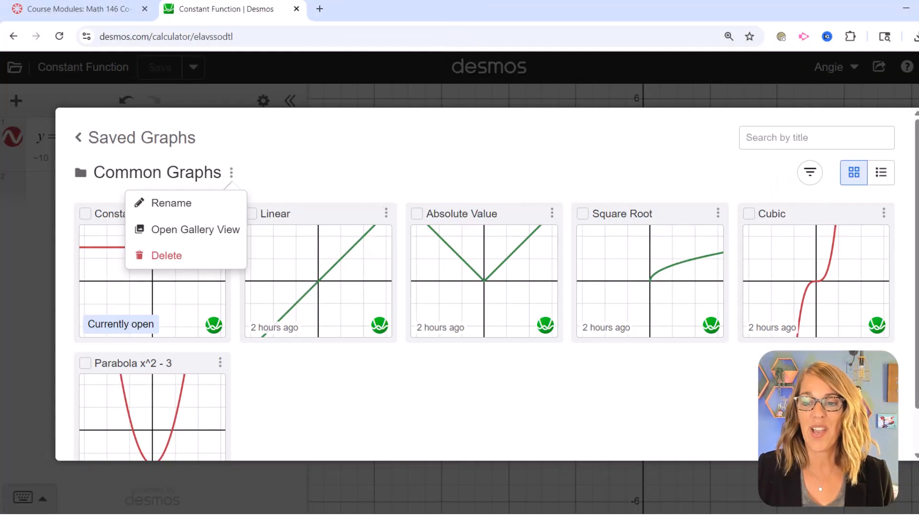
click(918, 102)
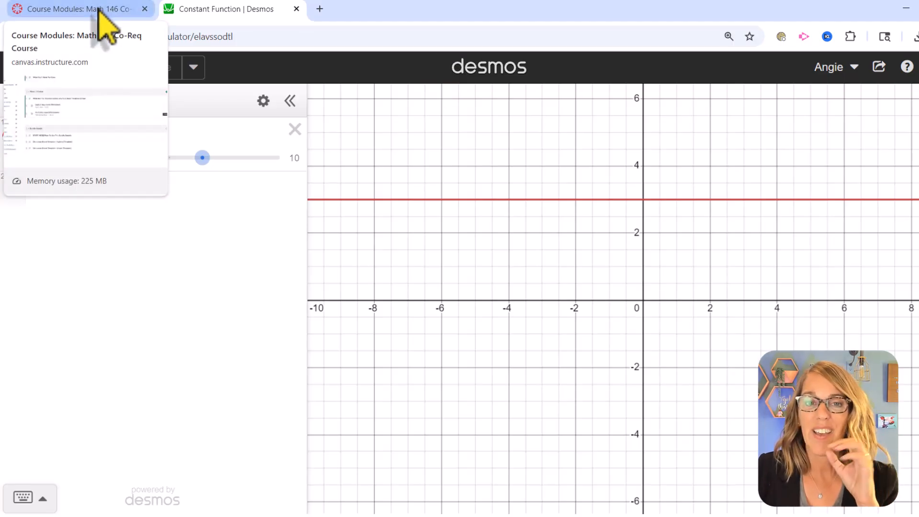
Step: Switch to the Canvas course and open the page "What Are The Transformations of a Functions? Parabola Edition" for editing at its Your Turn section
click(78, 11)
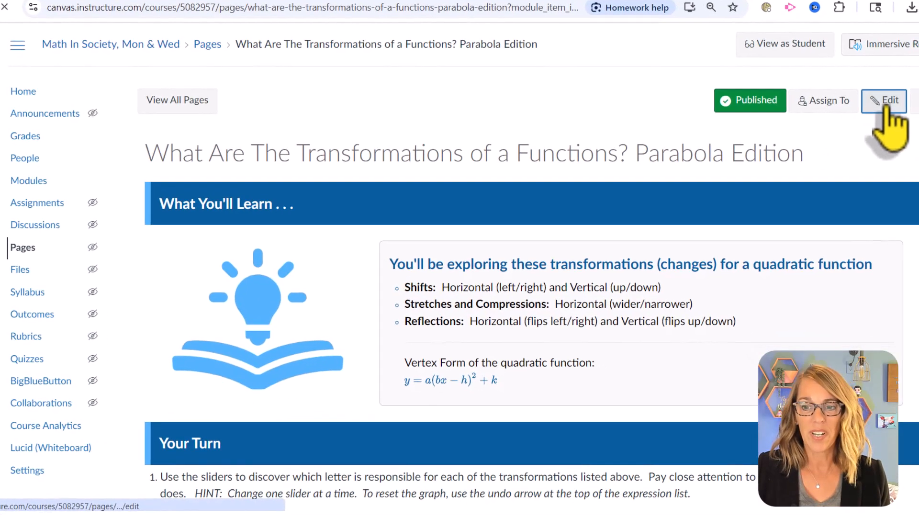
click(884, 101)
scroll(384, 172, down, 4)
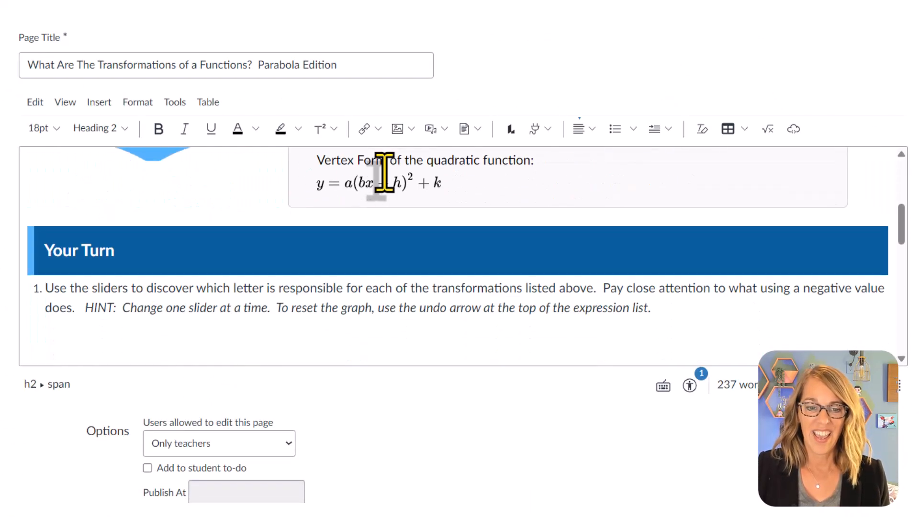
scroll(385, 172, down, 3)
drag(902, 386, 904, 464)
scroll(529, 294, up, 2)
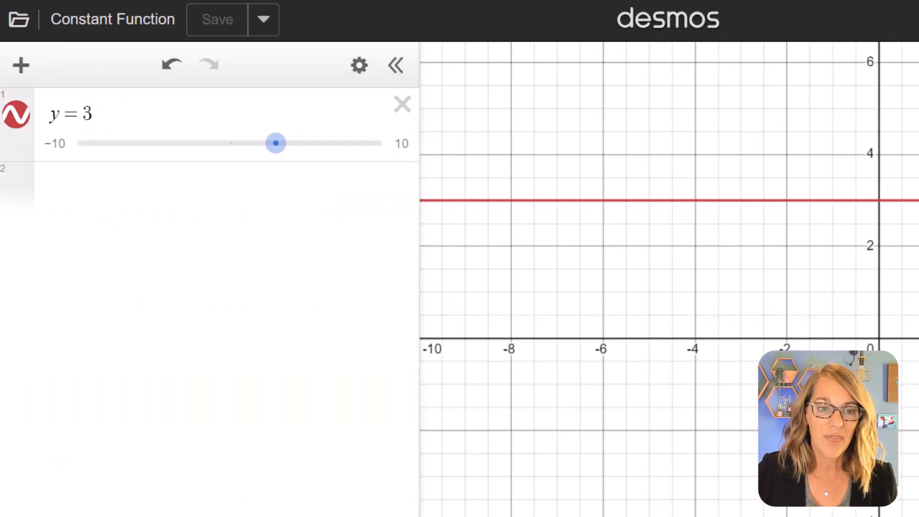
Step: Back in Desmos, replace the y=3 expression with y=a(x-h)^2+k and add sliders for a, h and k
click(403, 104)
click(98, 114)
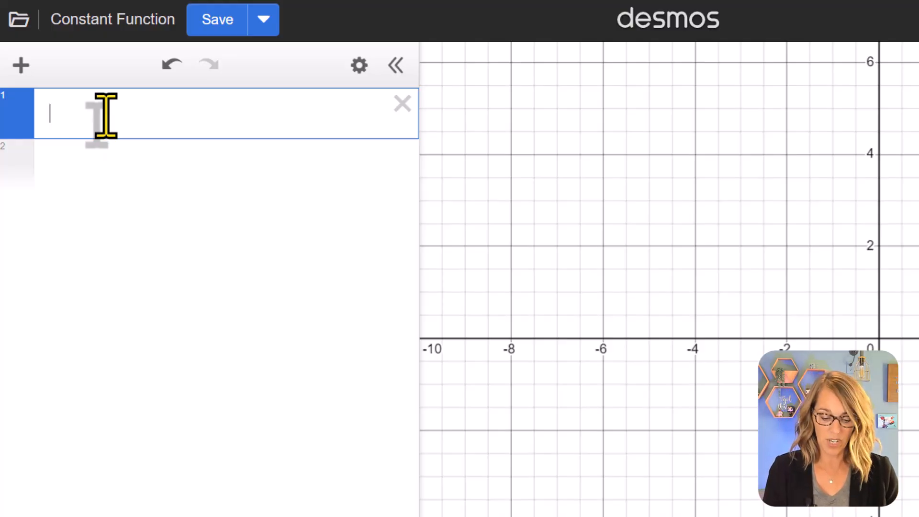
text(y)
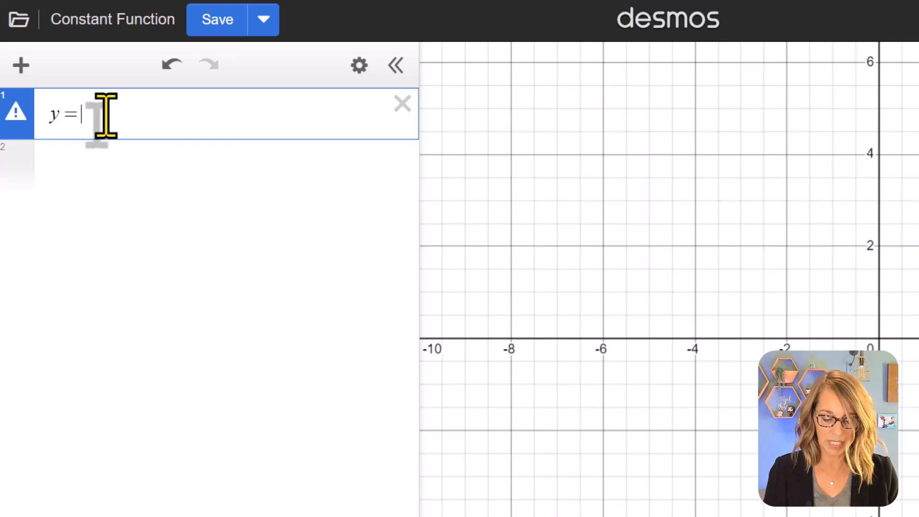
text(=a)
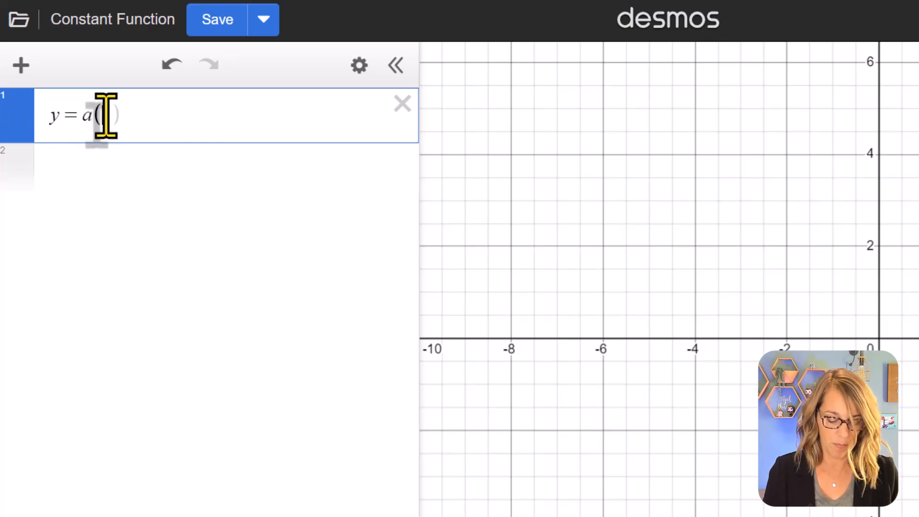
text((x-h)^2)
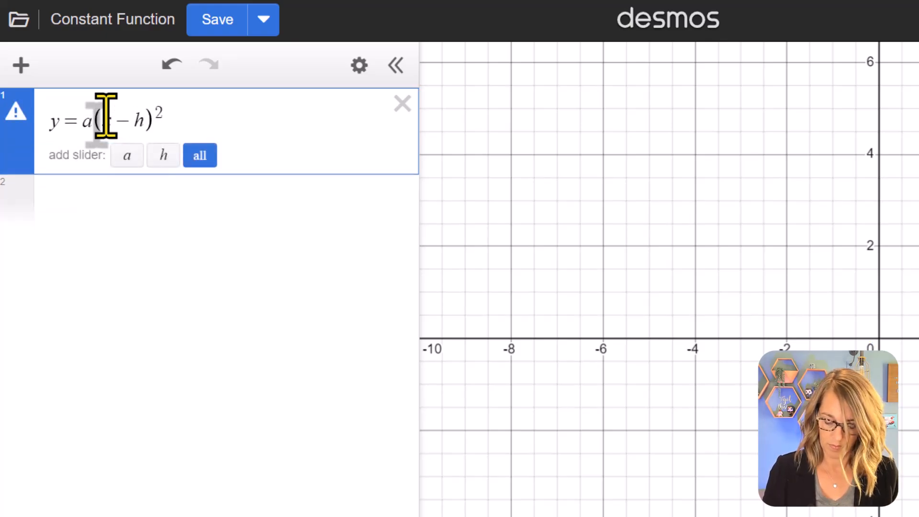
text(+k)
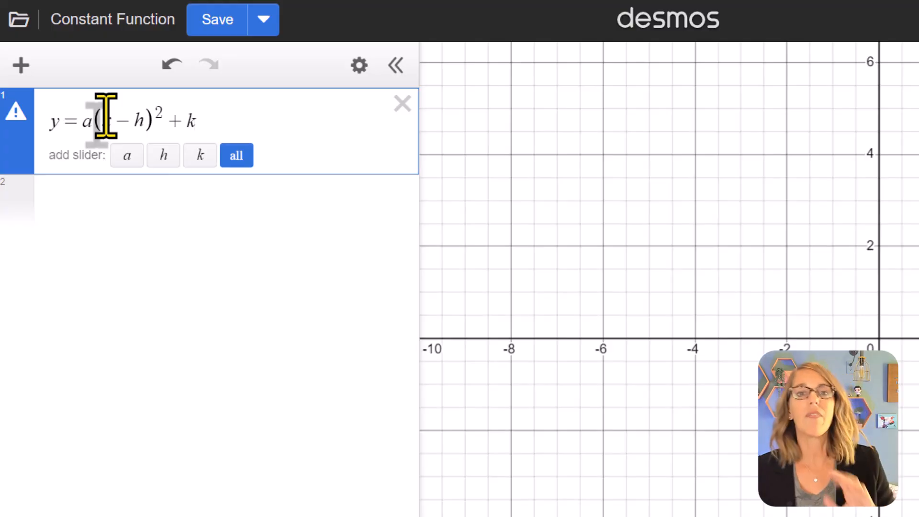
click(234, 157)
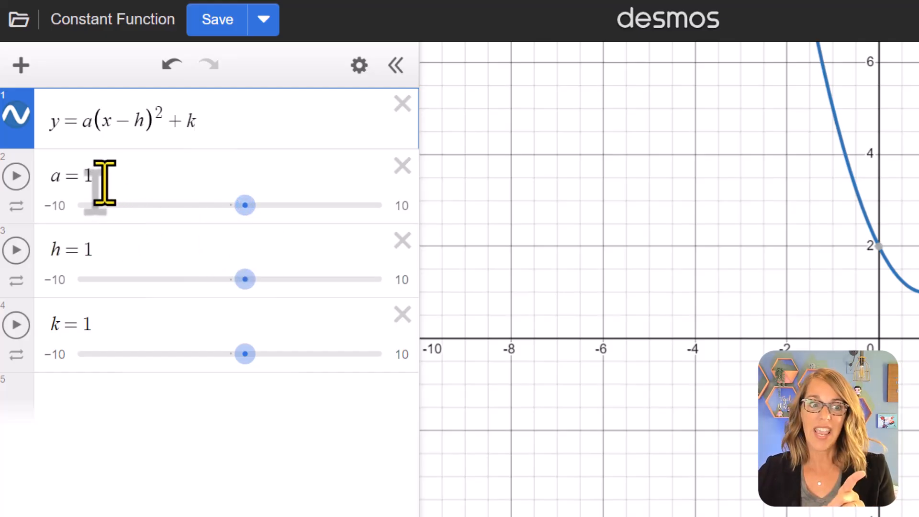
Step: Set the h and k sliders to 0
double_click(89, 251)
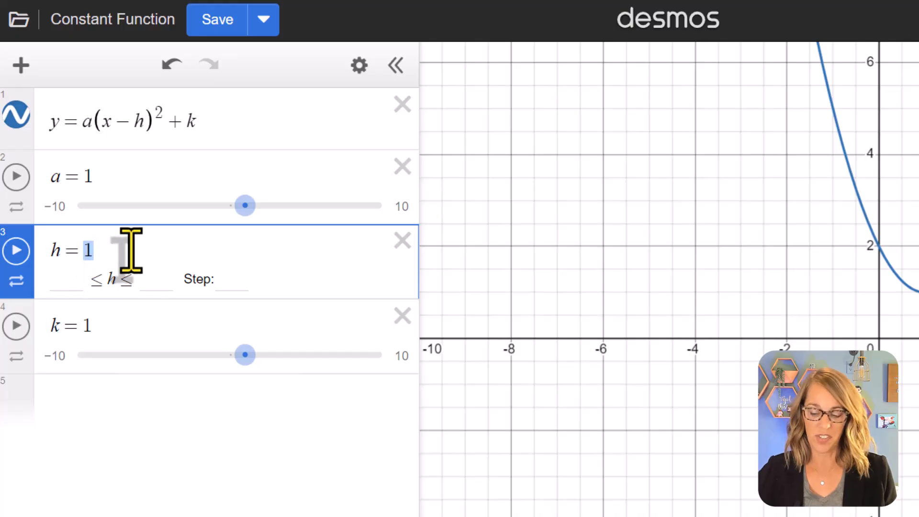
text(0)
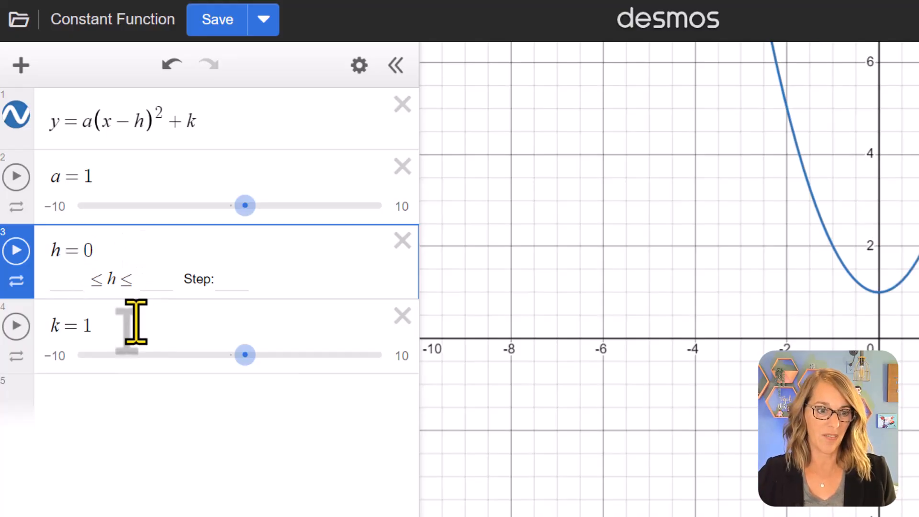
click(97, 325)
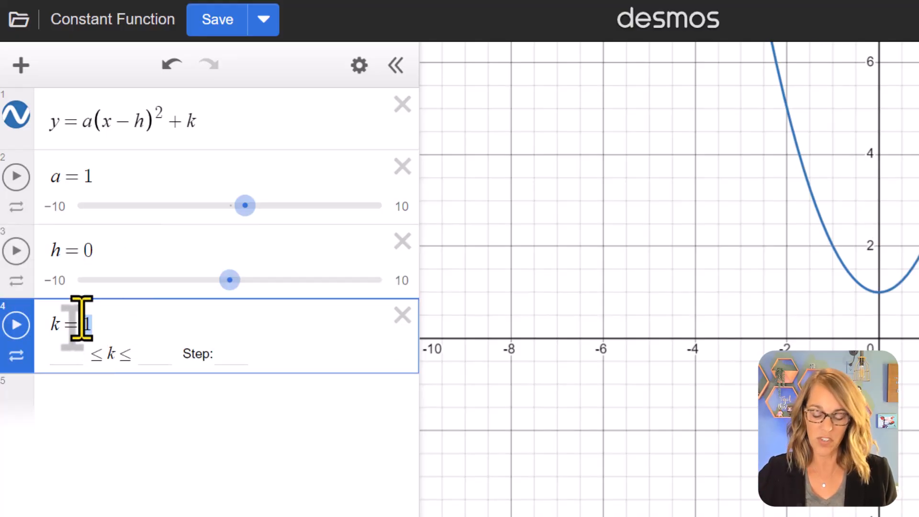
drag(82, 321, 116, 323)
text(0)
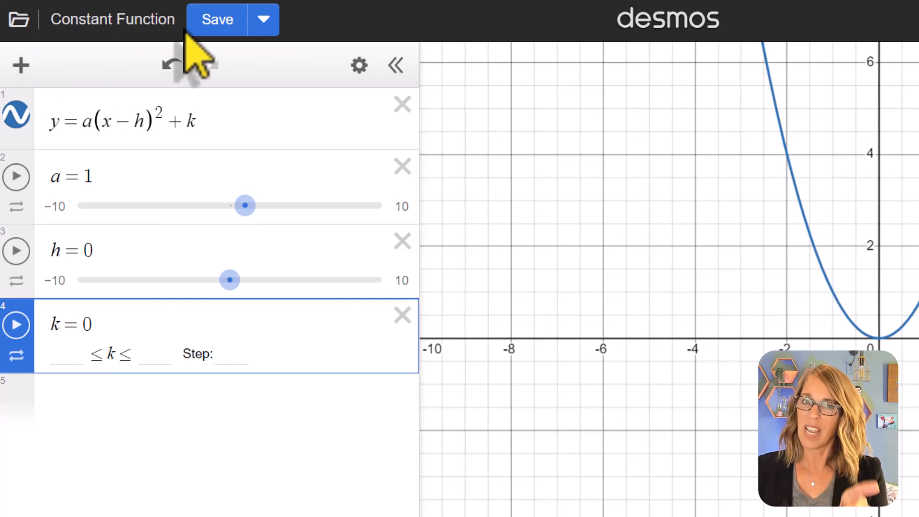
Step: Duplicate the graph and save the copy as Quadratic Transformations
click(264, 21)
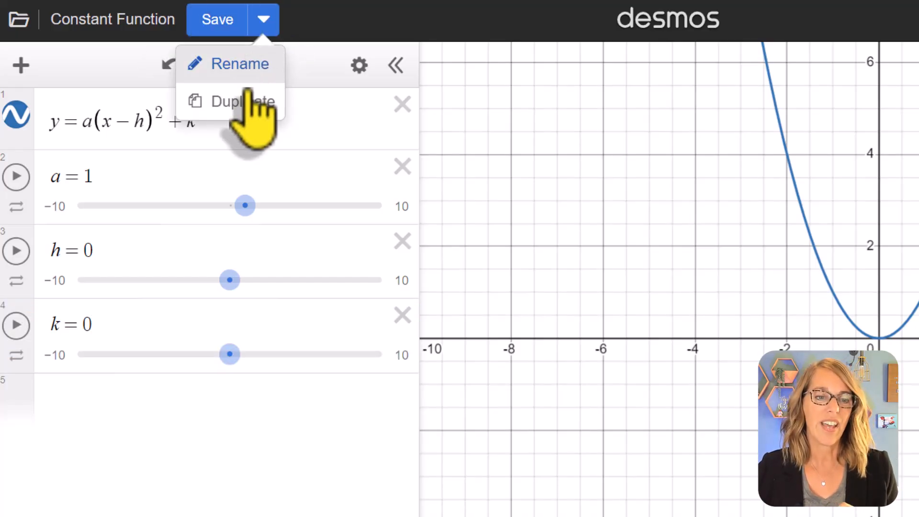
click(248, 109)
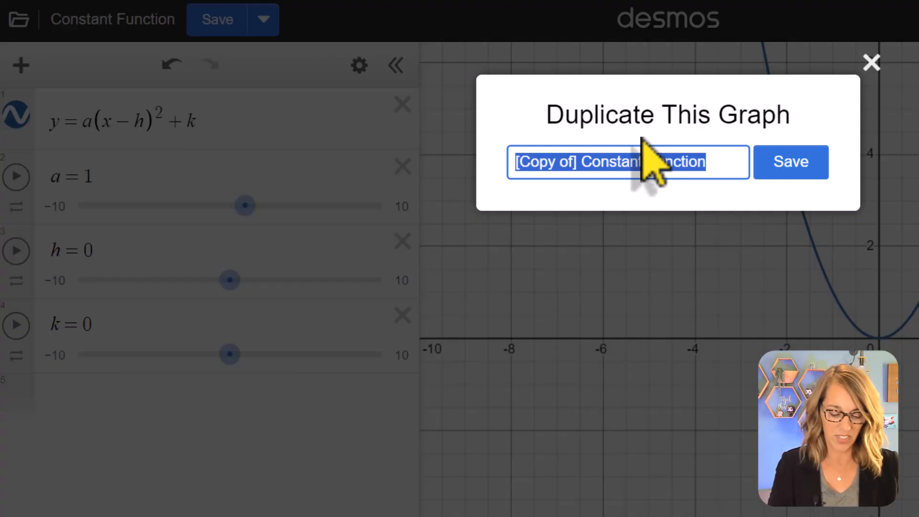
text(Qu)
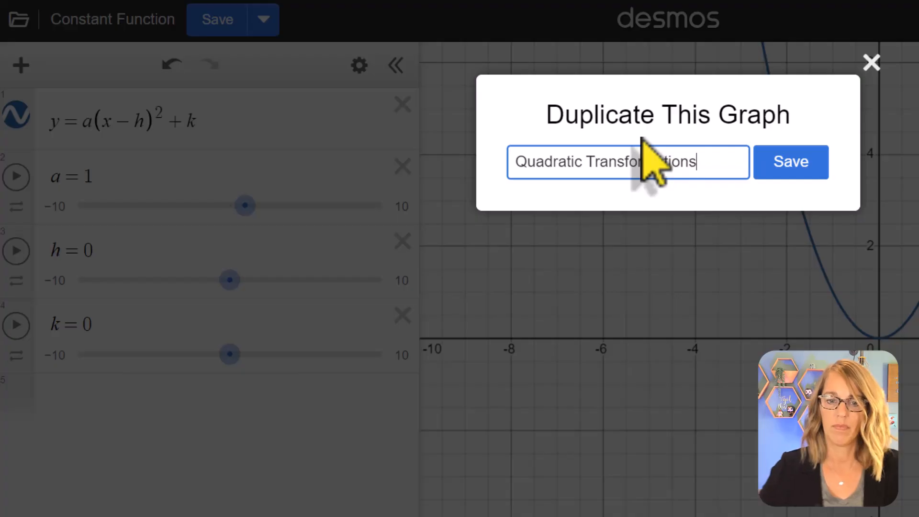
text(adratic Transformations)
click(798, 170)
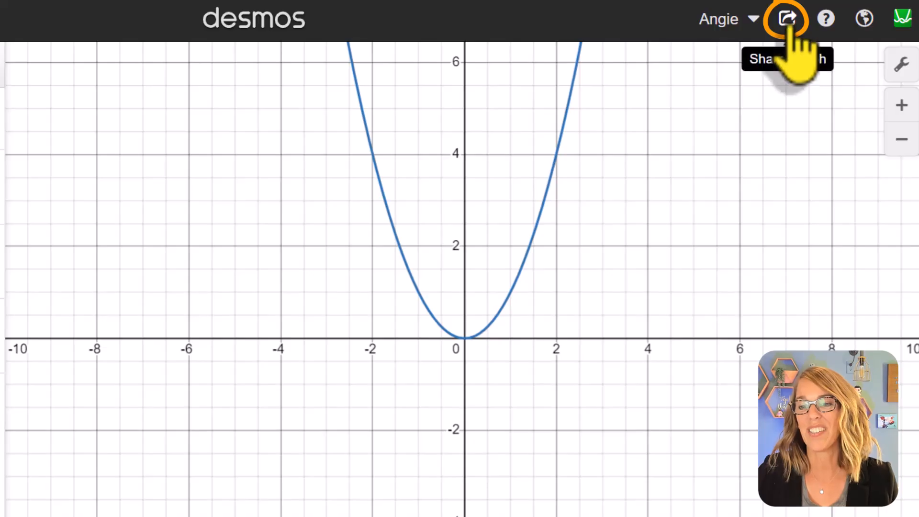
Step: Share a snapshot of the parabola graph and copy its iframe embed code
click(787, 20)
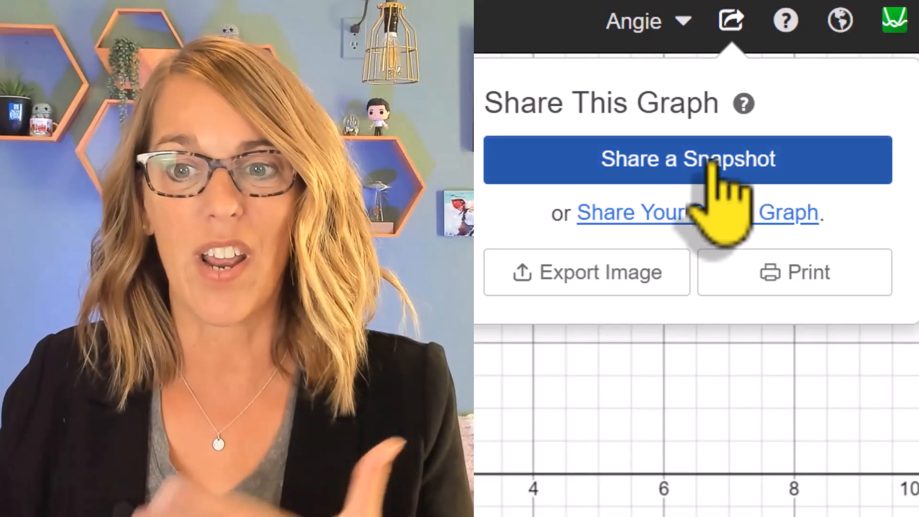
click(637, 178)
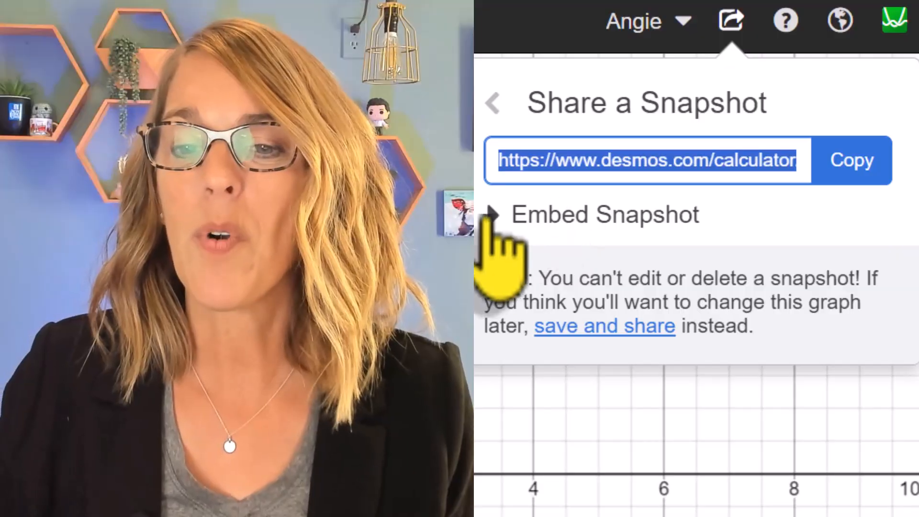
click(490, 214)
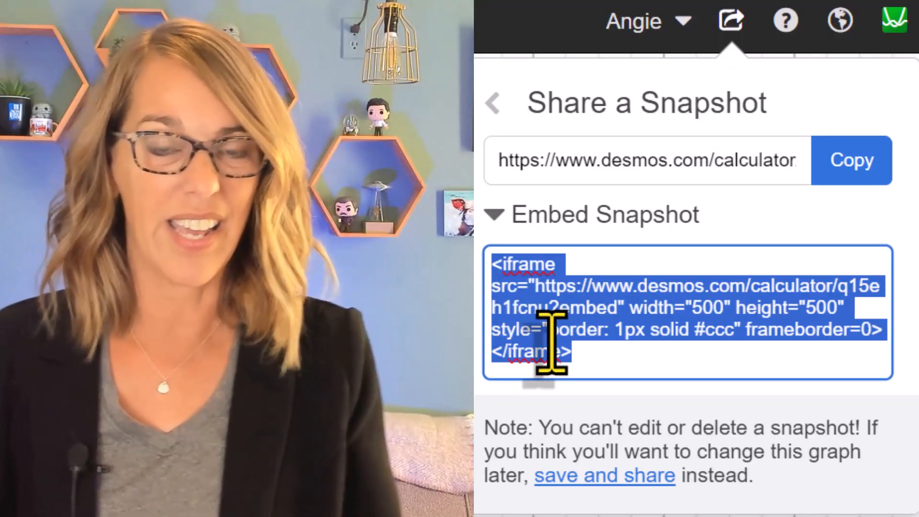
key(ctrl+c)
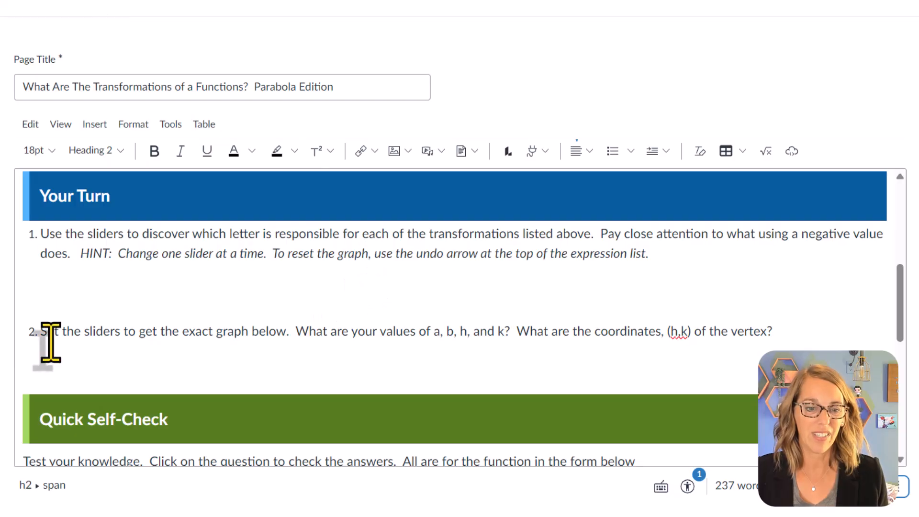
Step: Start an embed in the blank space under question 1 of Your Turn and paste the Desmos iframe code
click(43, 289)
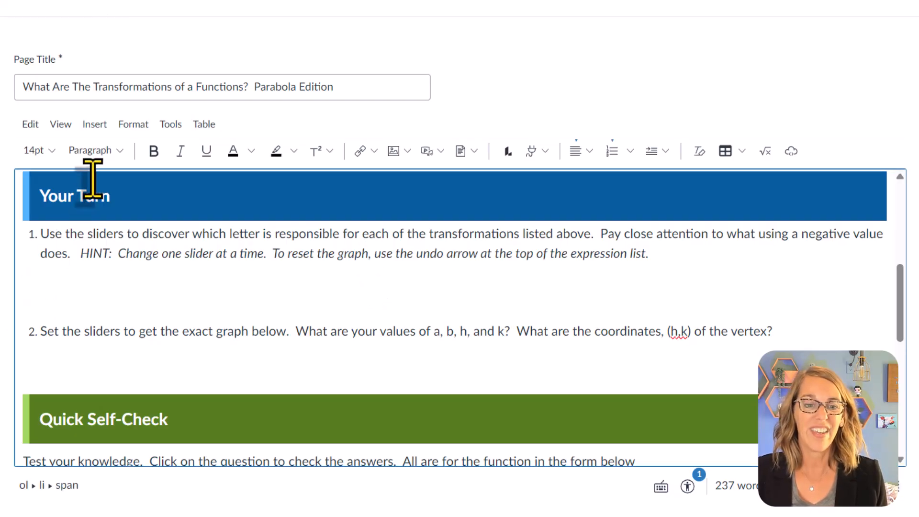
click(93, 125)
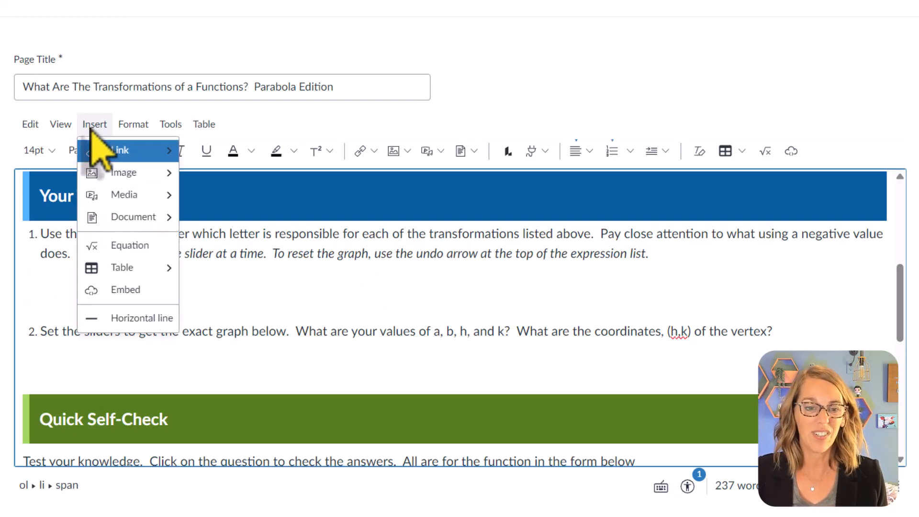
click(125, 290)
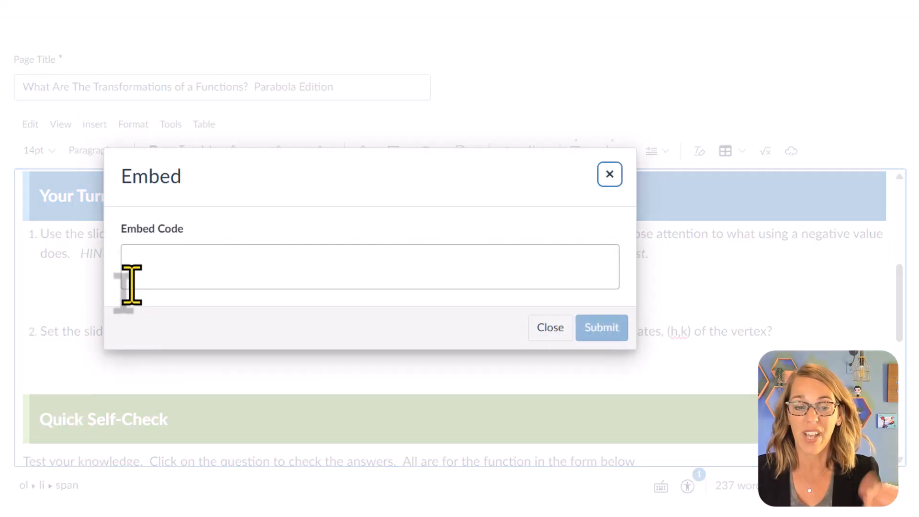
click(138, 257)
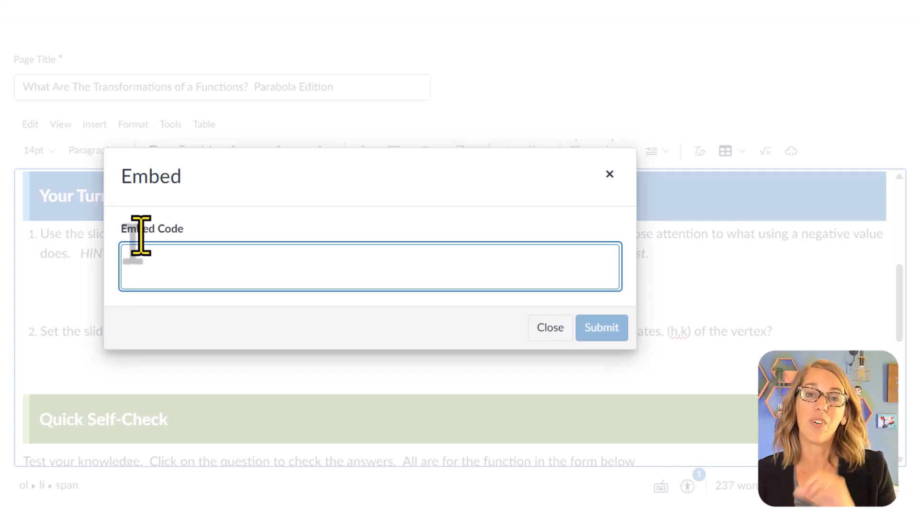
key(ctrl+v)
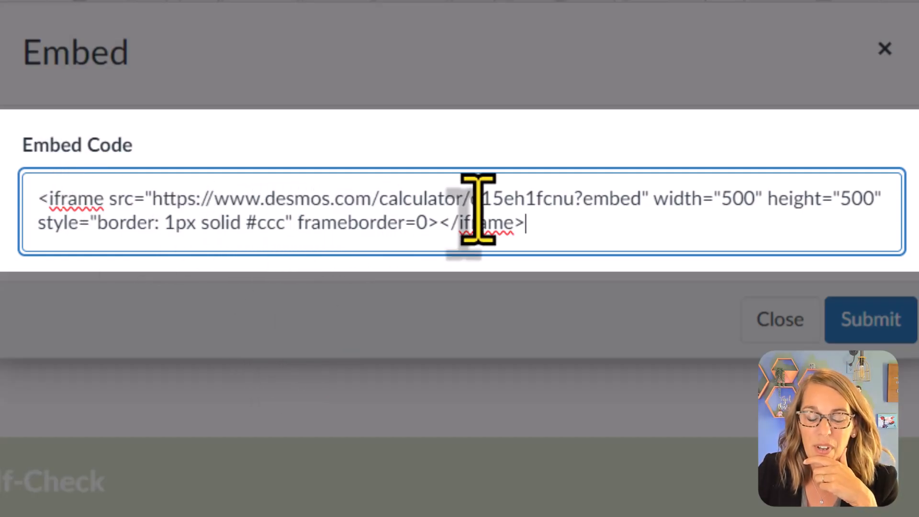
Step: Remove ?embed from the iframe address, set the width to 900 and the height to 600, and submit the embed
drag(574, 206, 640, 211)
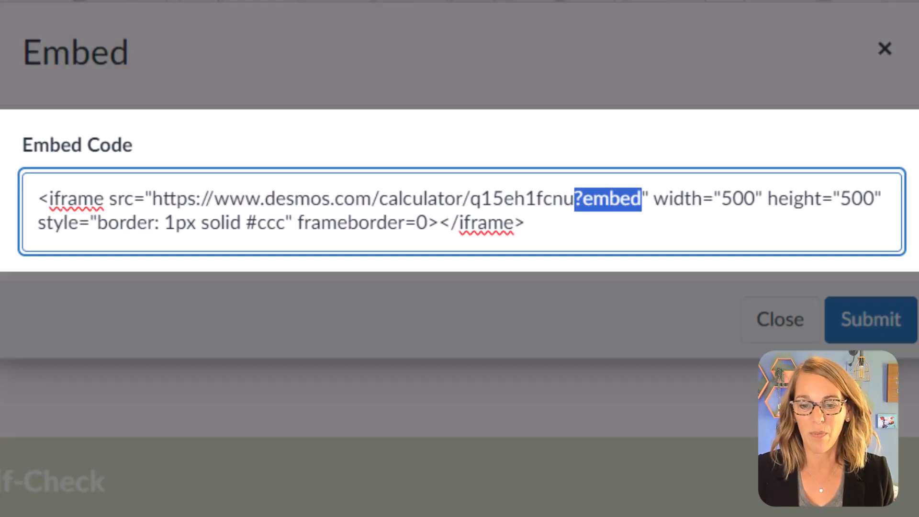
key(BackSpace)
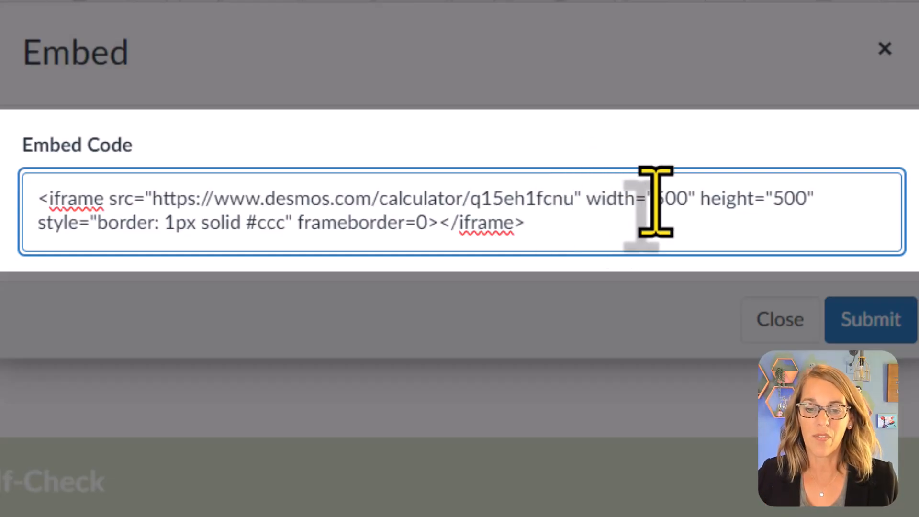
drag(654, 199, 677, 201)
double_click(679, 200)
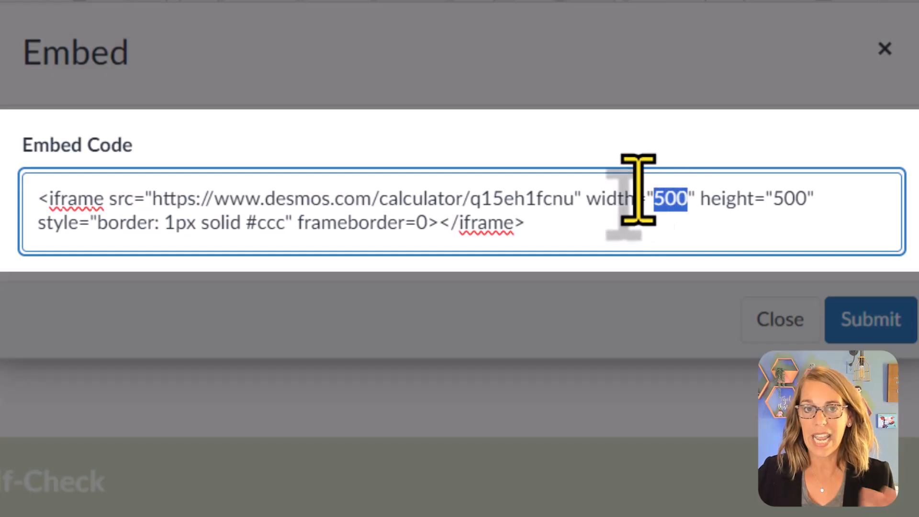
text(900)
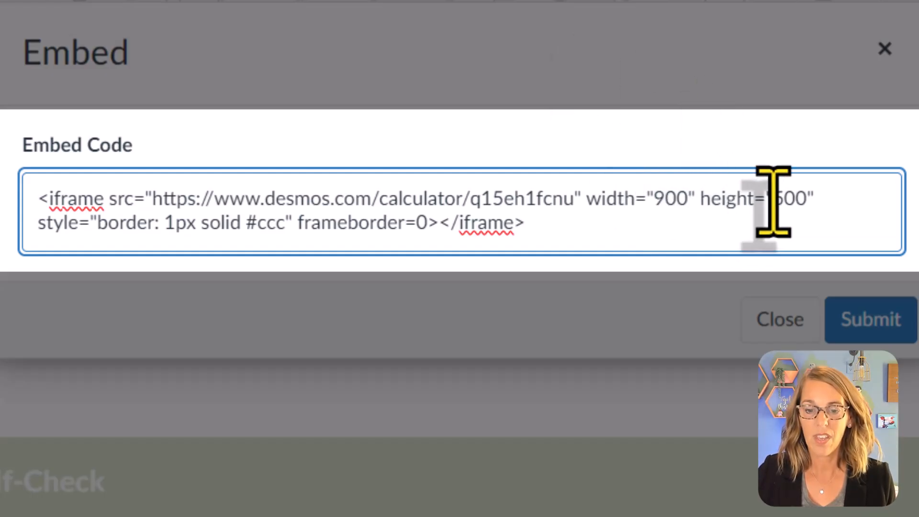
drag(771, 200, 804, 200)
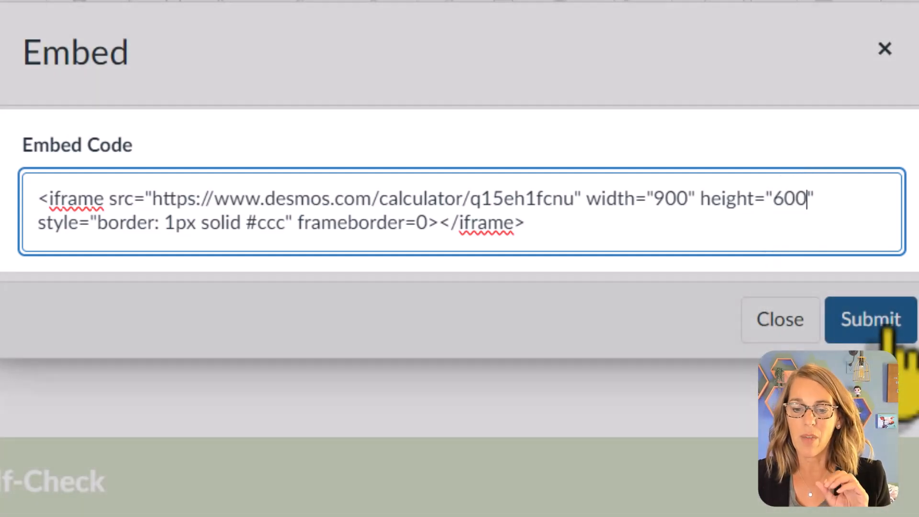
click(869, 319)
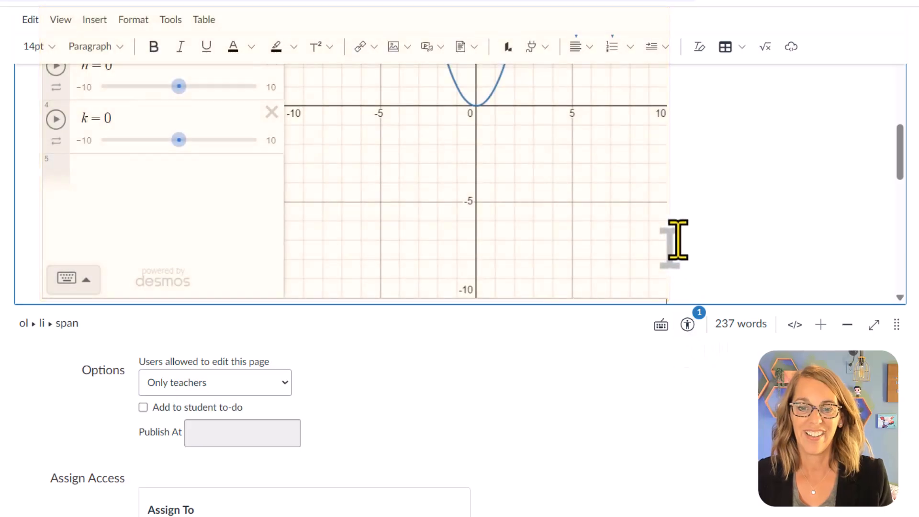
Step: Enlarge the page editor to check the embedded graph under question 1, and save the page
scroll(670, 235, up, 5)
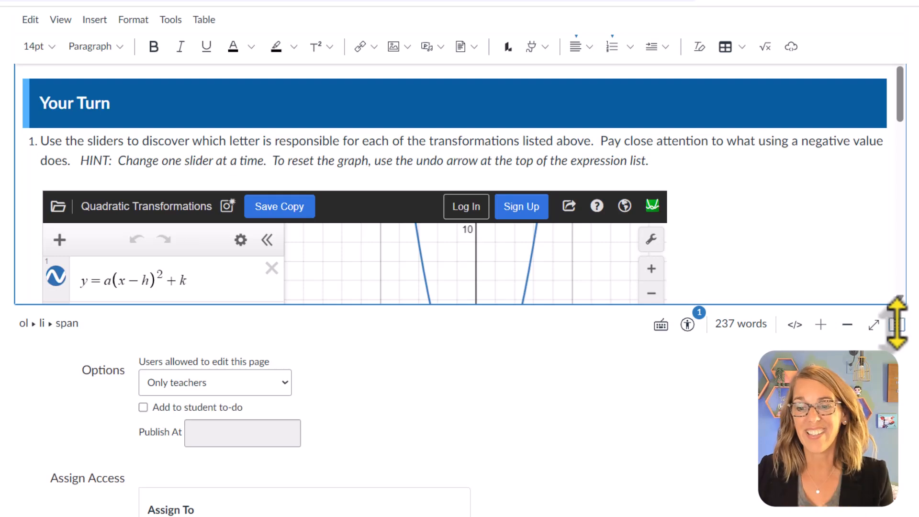
drag(897, 324, 897, 515)
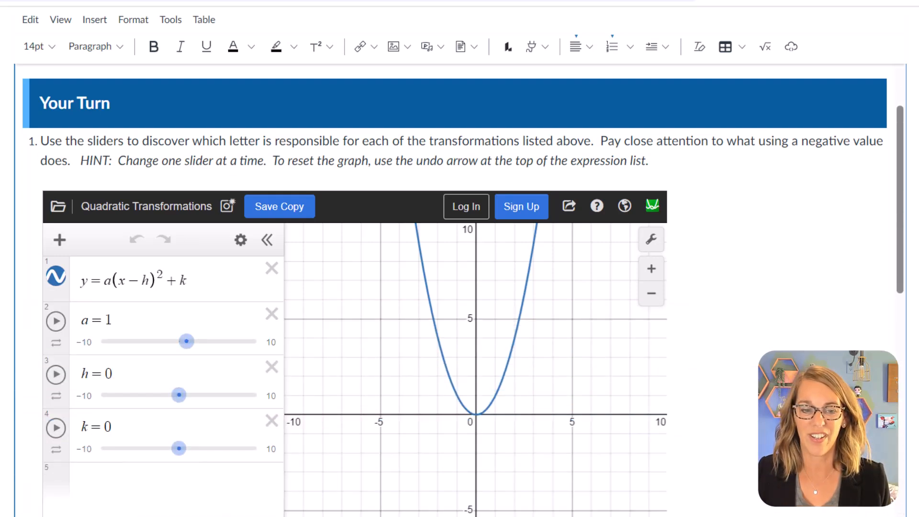
scroll(460, 287, down, 2)
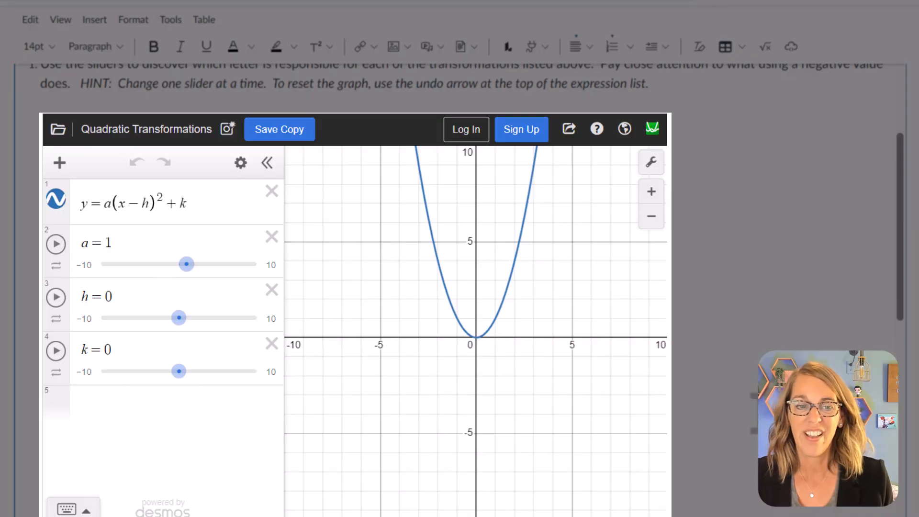
scroll(912, 440, down, 5)
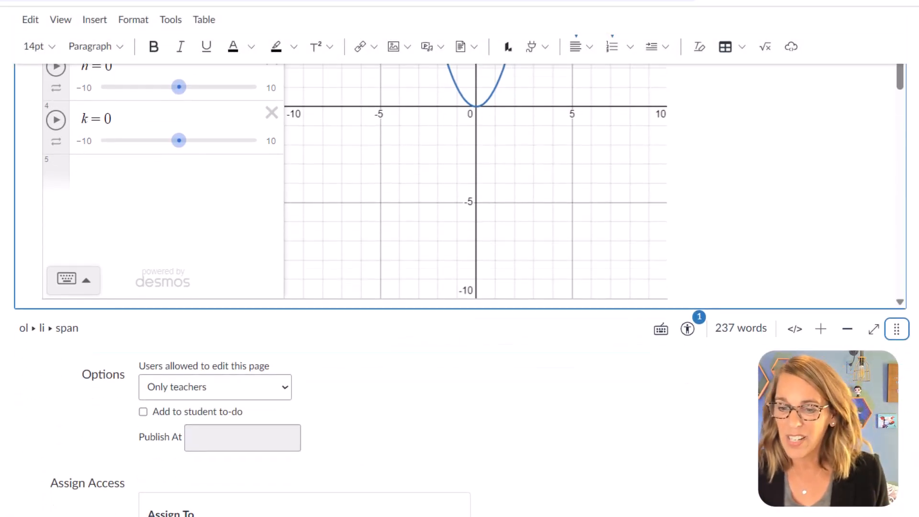
scroll(460, 288, down, 5)
click(891, 500)
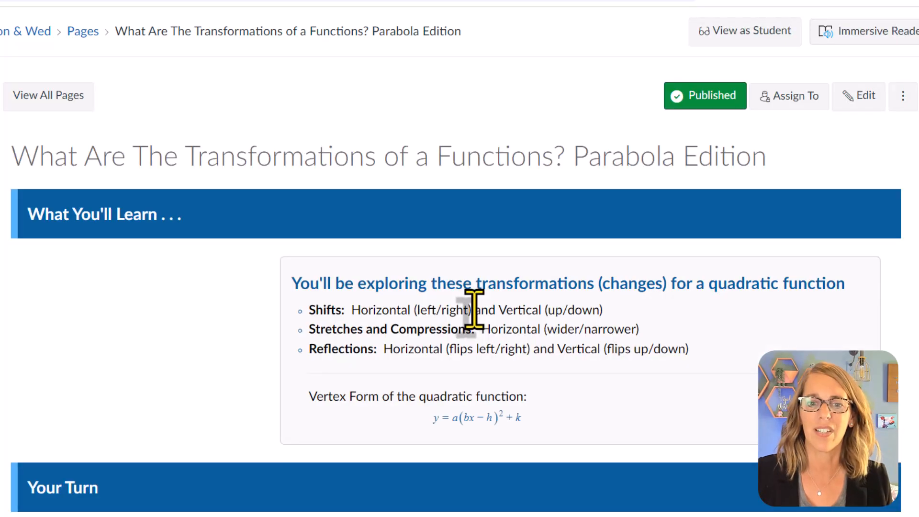
Step: Test the embedded graph's sliders on the saved page by moving a to 1.3, h to 0.9 and k to -0.9
scroll(492, 348, down, 10)
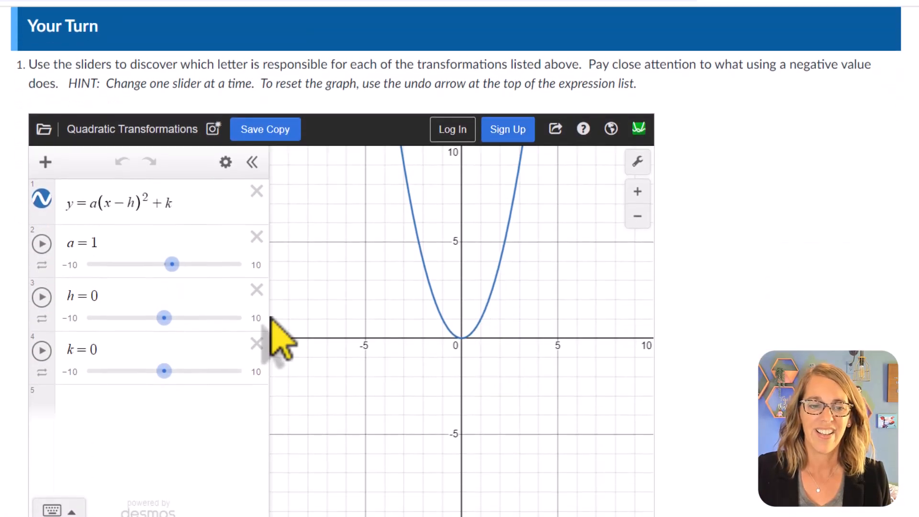
mouse_move(172, 264)
mouse_down()
mouse_move(152, 264)
mouse_move(174, 265)
mouse_up()
drag(164, 318, 157, 317)
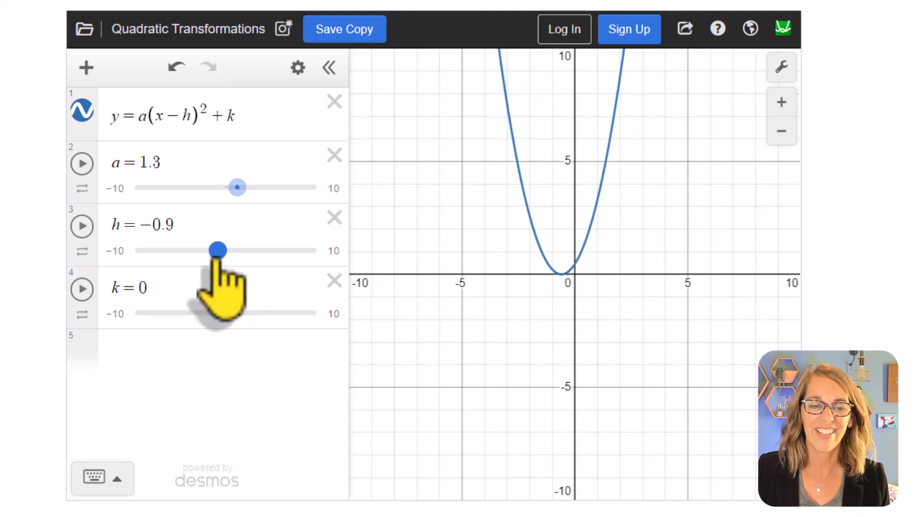
mouse_move(218, 250)
mouse_down()
mouse_move(197, 250)
mouse_move(241, 250)
mouse_move(211, 250)
mouse_move(234, 250)
mouse_up()
mouse_move(226, 313)
mouse_down()
mouse_move(197, 313)
mouse_move(237, 313)
mouse_move(217, 313)
mouse_up()
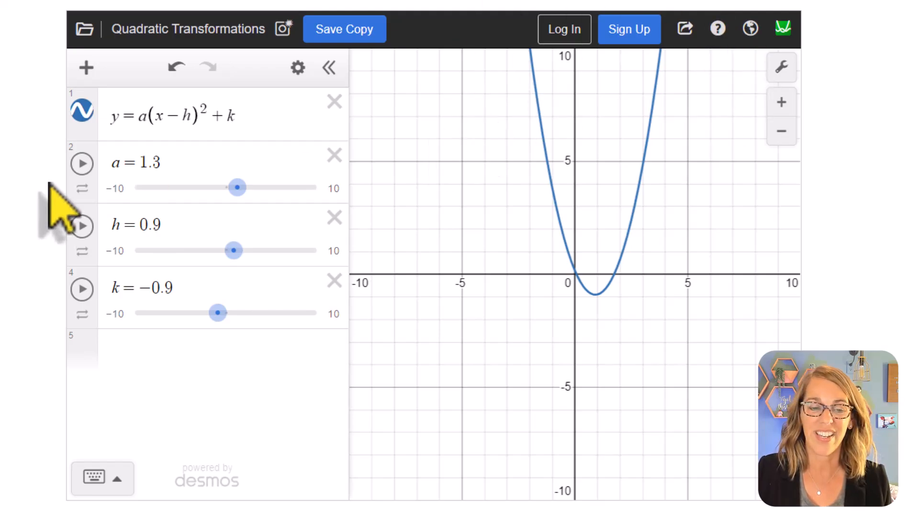
Step: Reset the embedded graph's values by setting a to 1 and h to 0
double_click(149, 163)
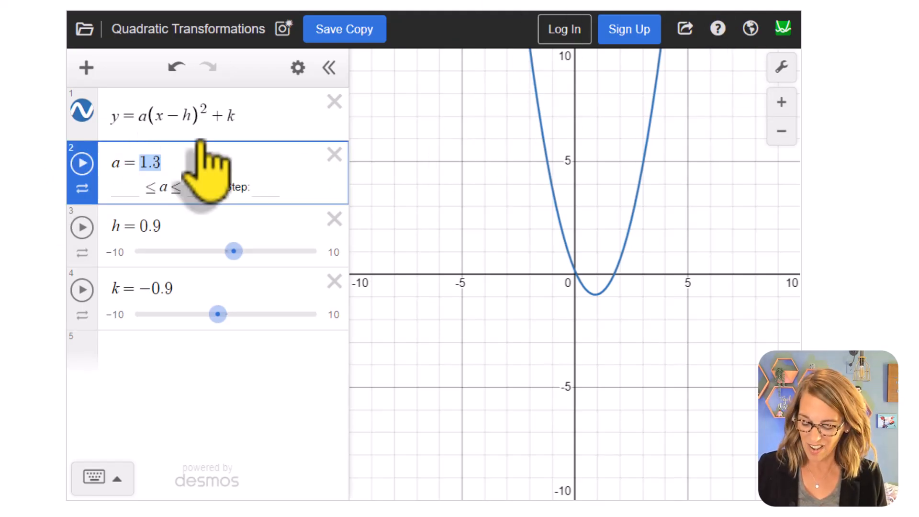
text(1)
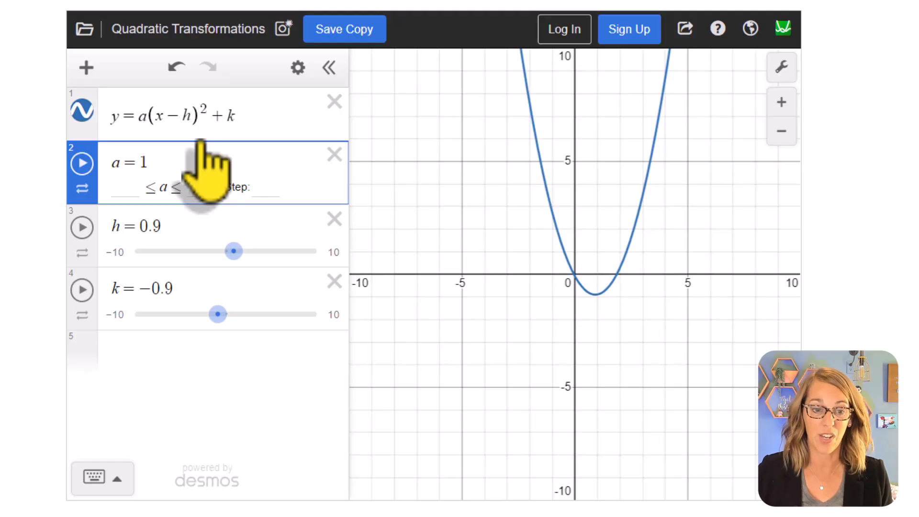
double_click(137, 235)
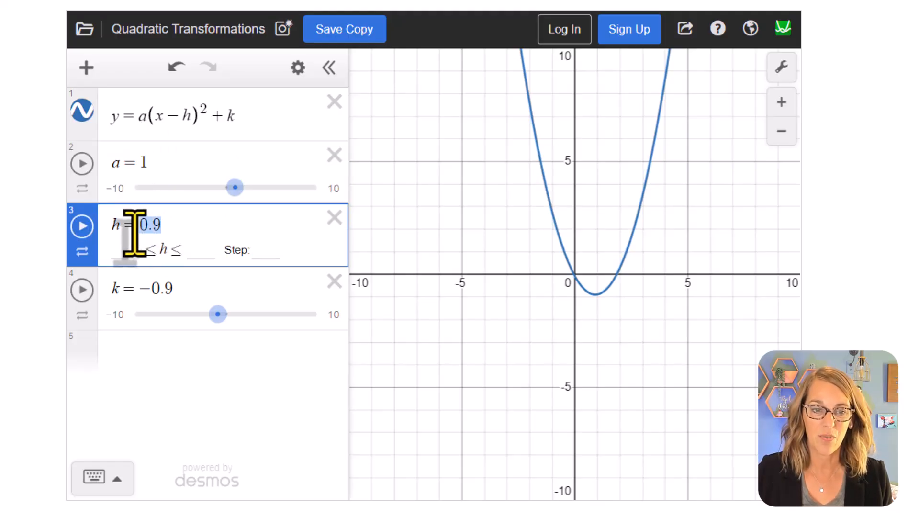
text(0)
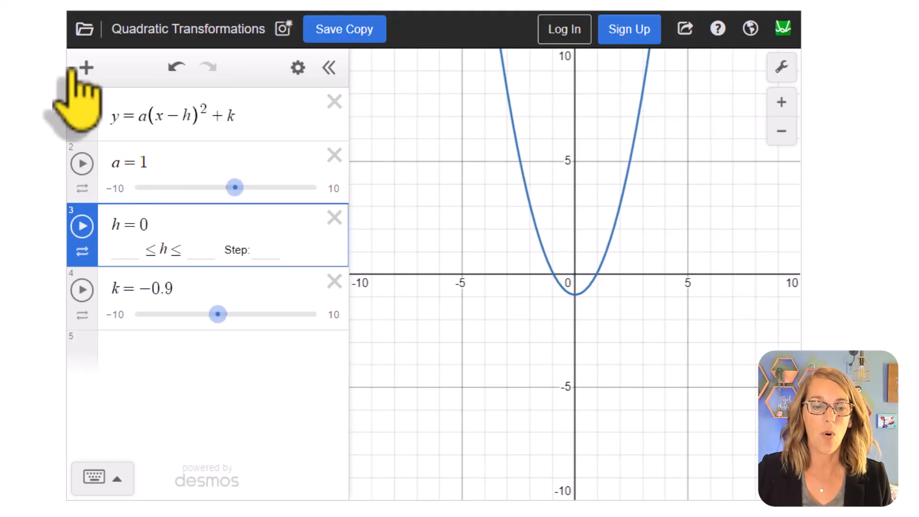
Step: Undo the value and slider changes in the embedded graph one by one
click(177, 70)
click(177, 70)
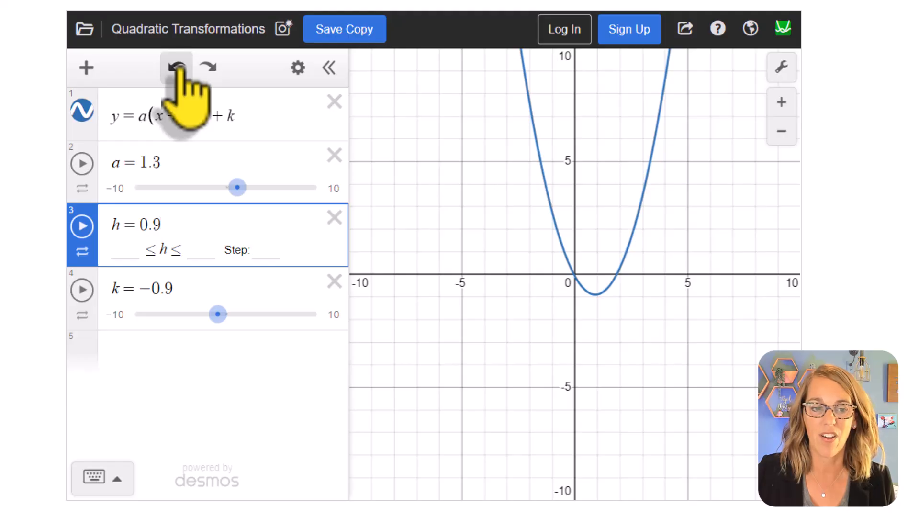
click(177, 70)
click(177, 69)
click(177, 69)
click(177, 69)
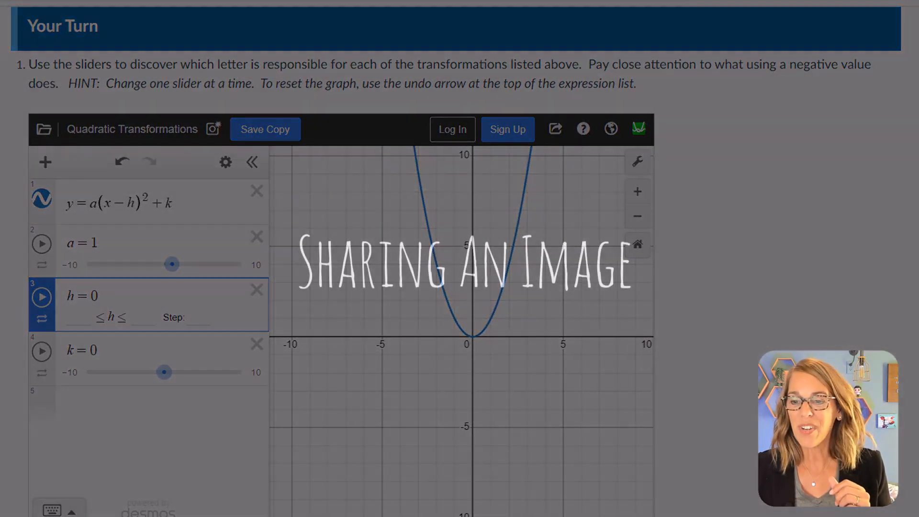
Step: Review question 2 on the course page, and back in the Desmos Quadratic Transformations graph set h to 2 and k to -1
scroll(913, 331, down, 5)
scroll(456, 262, down, 3)
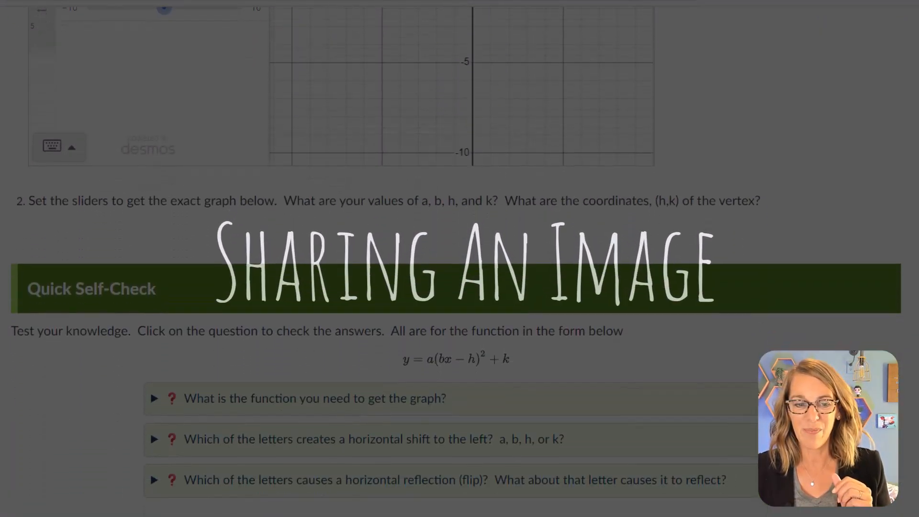
scroll(171, 221, up, 1)
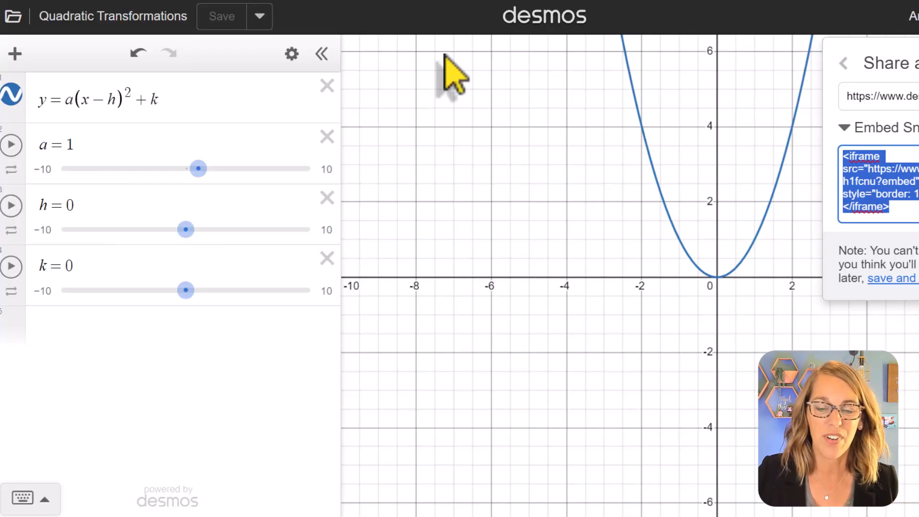
click(77, 146)
double_click(71, 145)
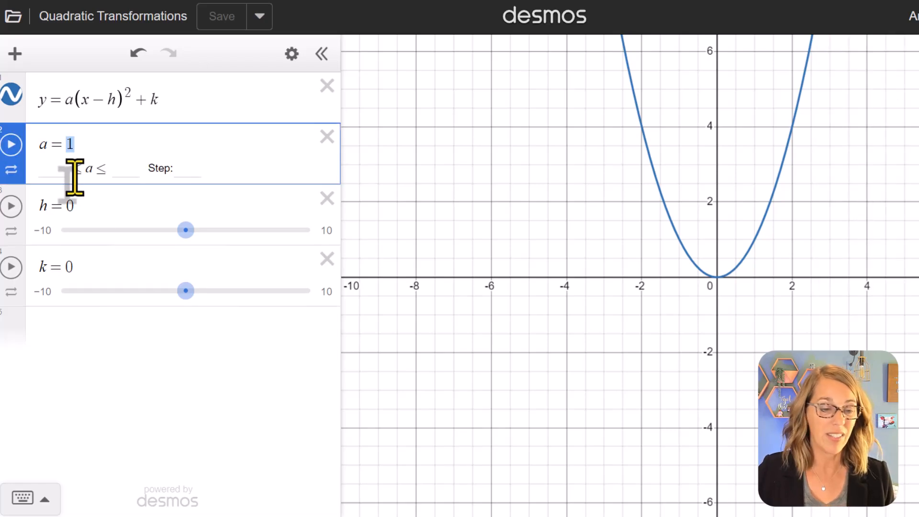
double_click(70, 206)
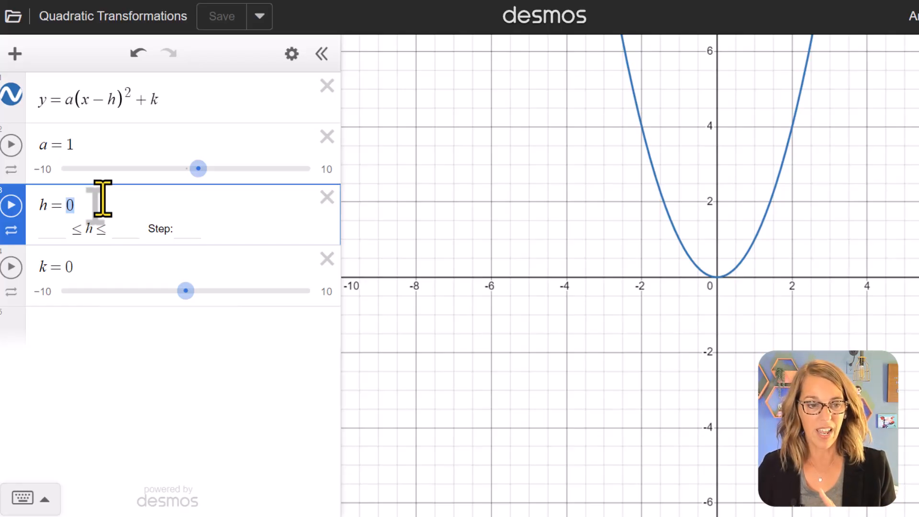
text(2)
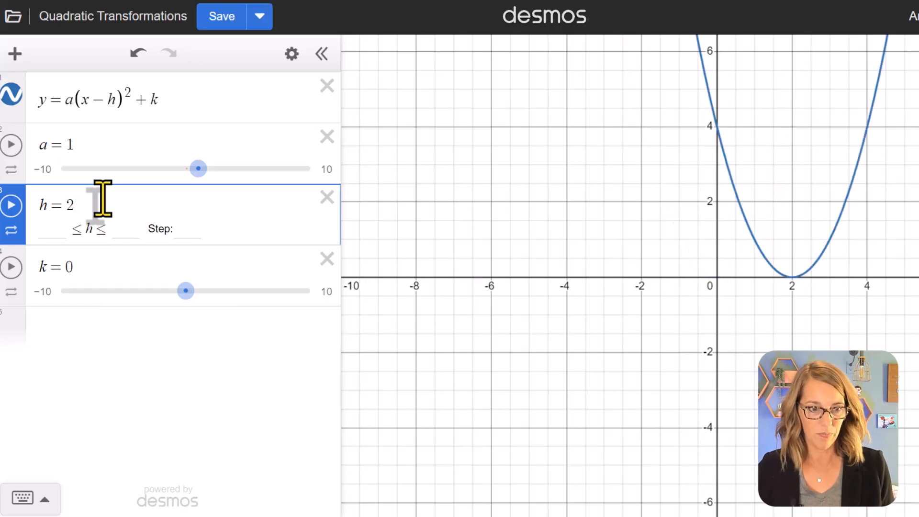
double_click(69, 266)
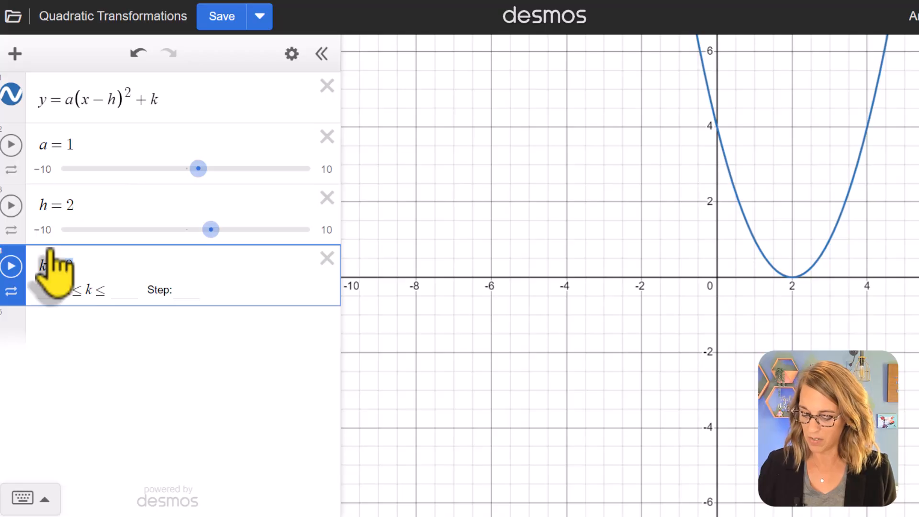
text(-1)
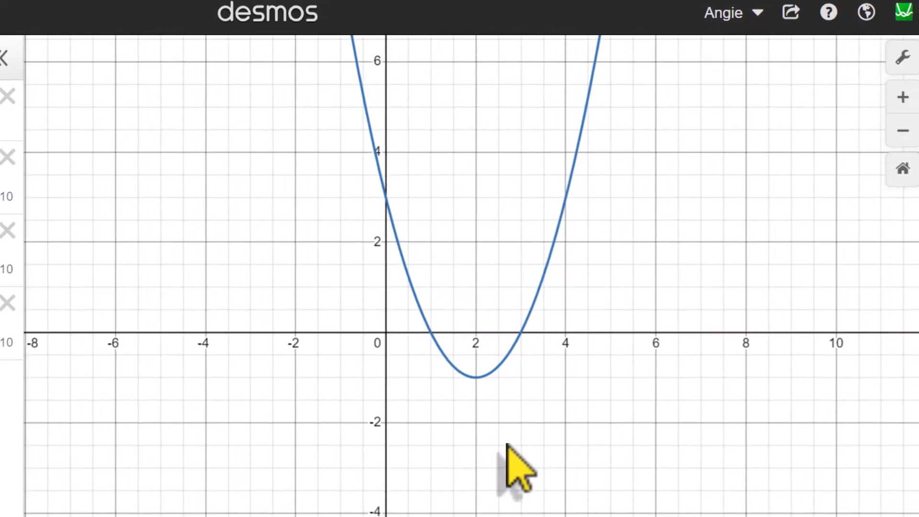
Step: Reposition the graph view and zoom in one level so the parabola's vertex and x-intercepts are well framed for an image
drag(507, 445, 546, 452)
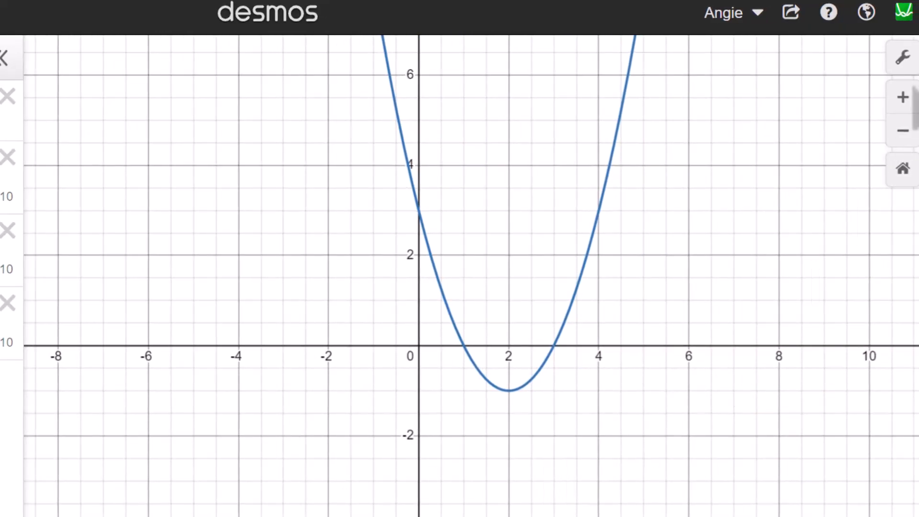
click(903, 97)
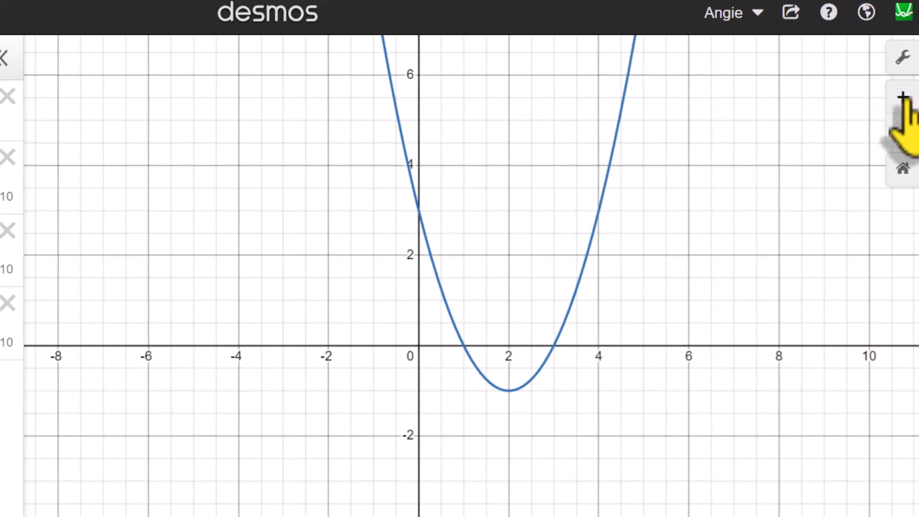
drag(723, 475, 723, 467)
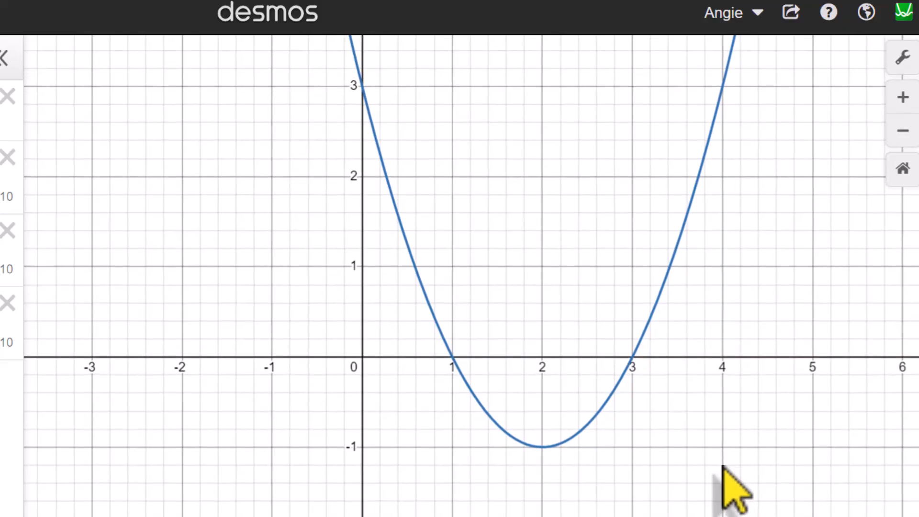
Step: Adjust the graph settings: hide minor gridlines, set the x- and y-axis steps to 1, and use the larger text and line display
click(903, 57)
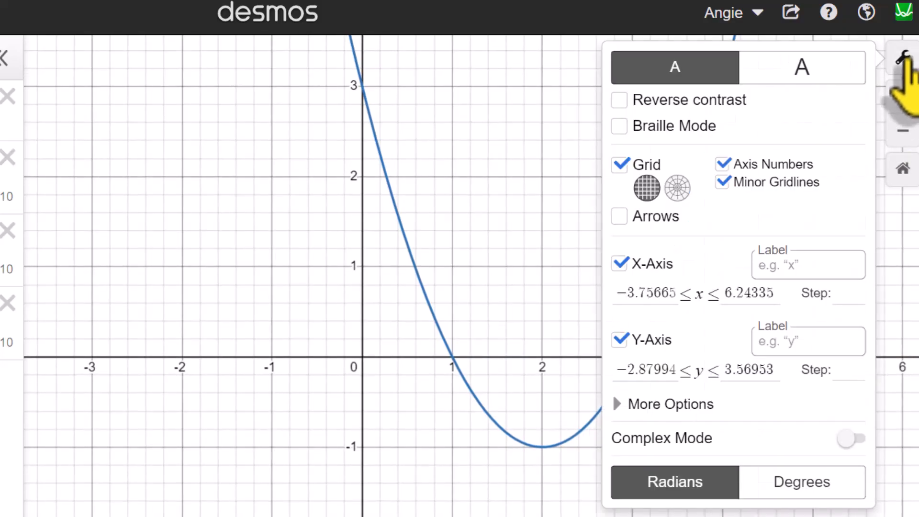
click(724, 182)
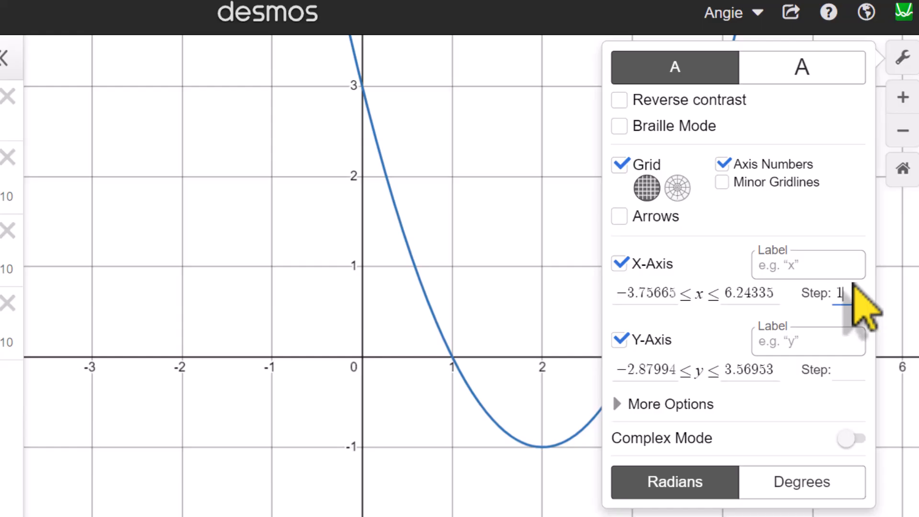
click(854, 377)
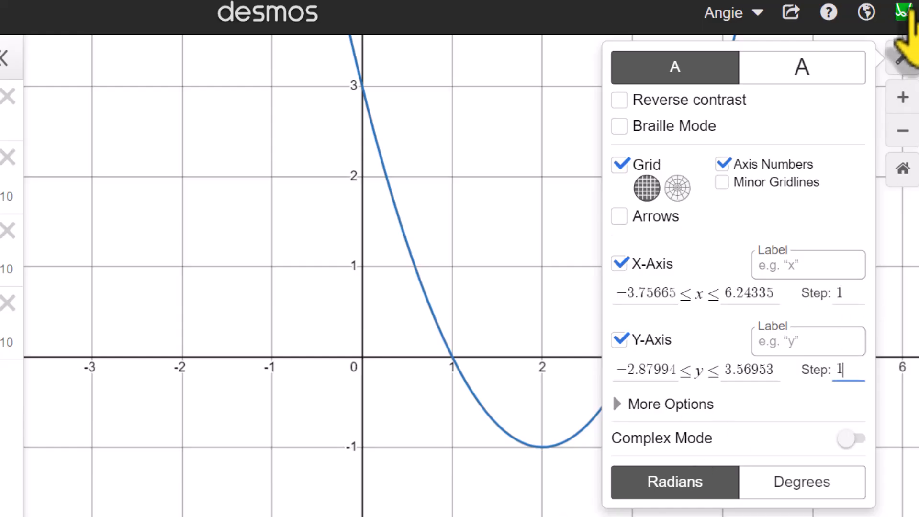
click(809, 76)
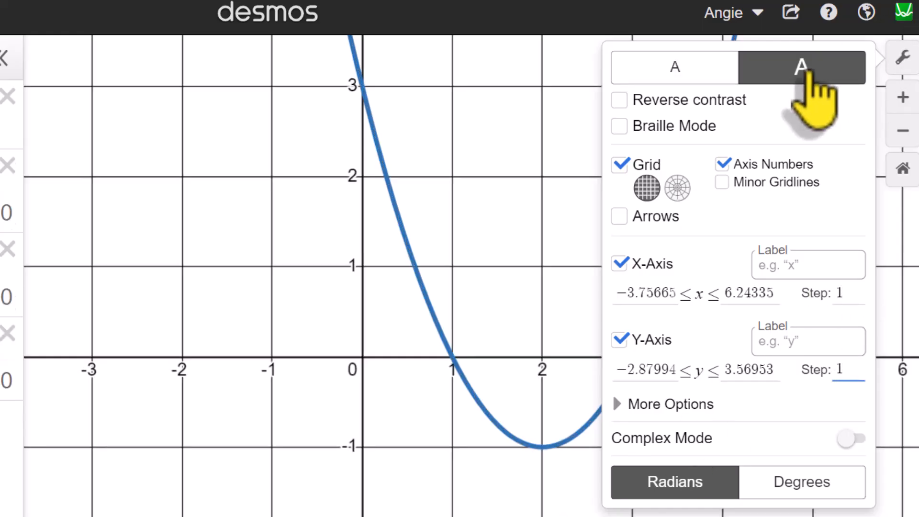
click(515, 479)
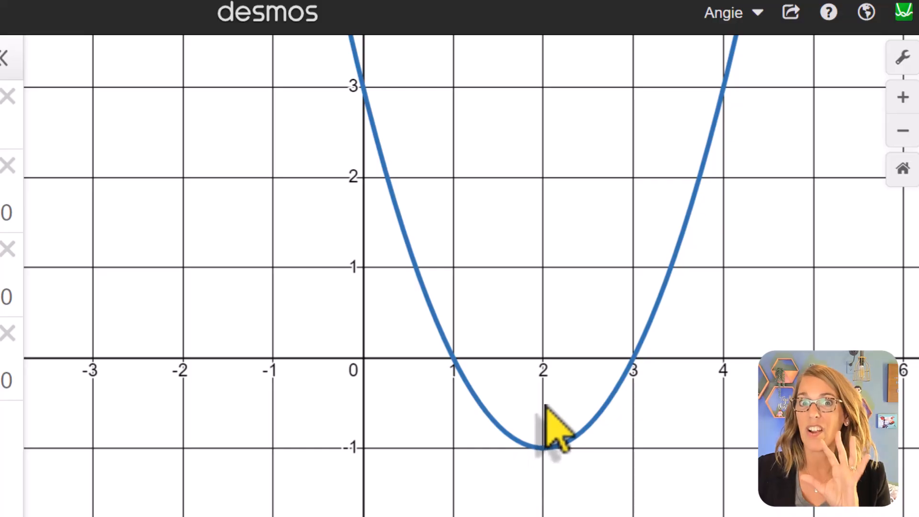
Step: Export the graph as a Medium Square PNG image with Thick lines and download it
click(791, 13)
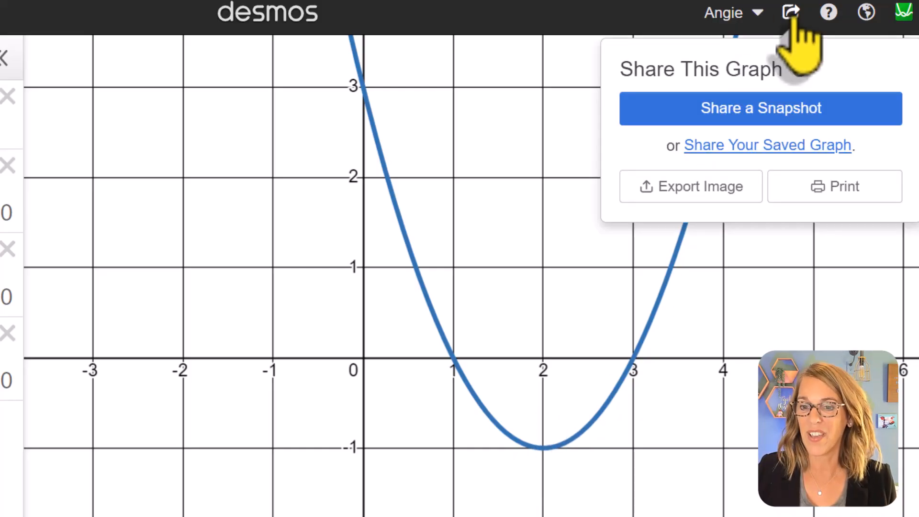
click(708, 191)
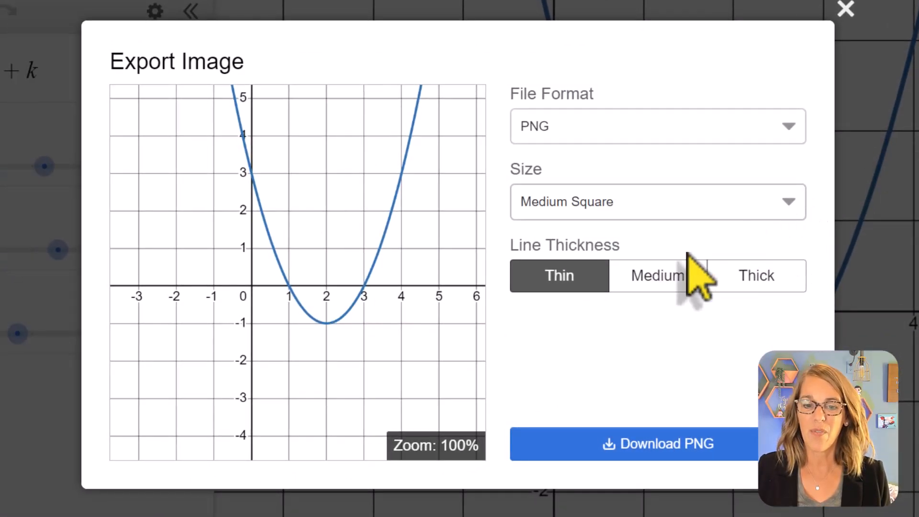
click(671, 280)
click(718, 276)
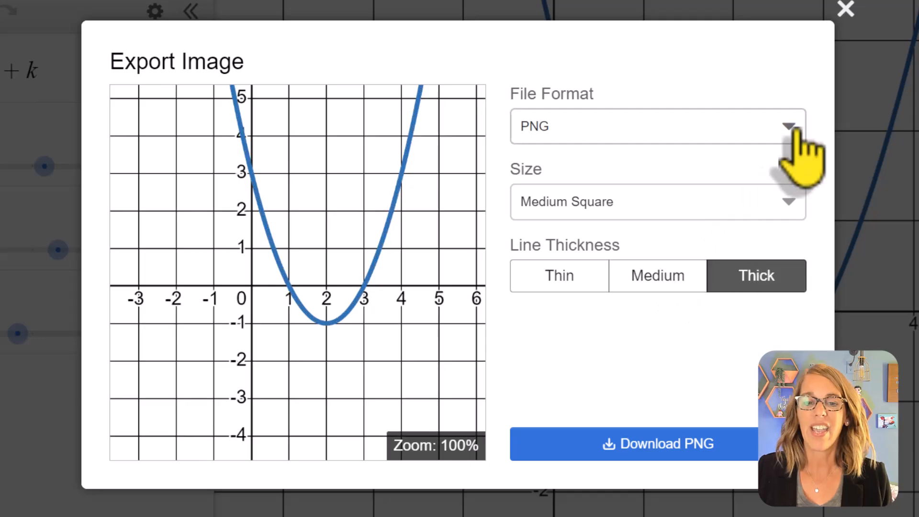
click(792, 130)
click(794, 131)
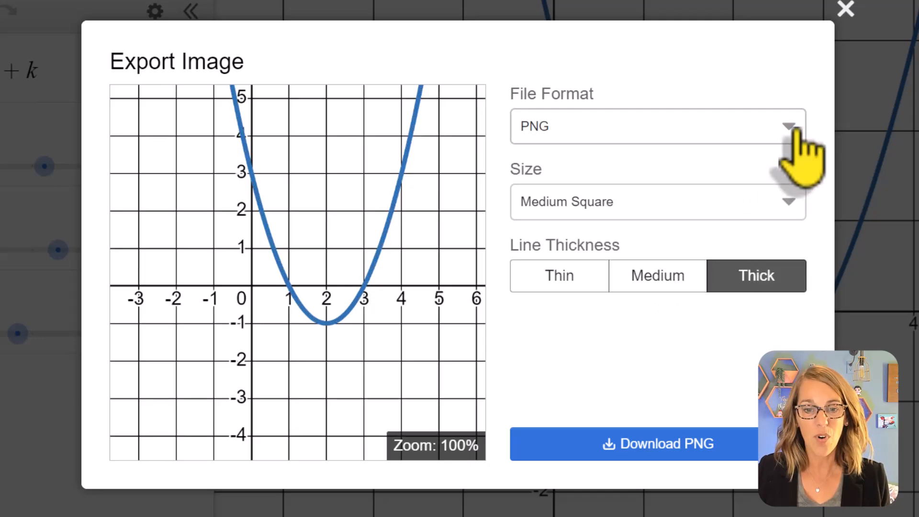
click(787, 203)
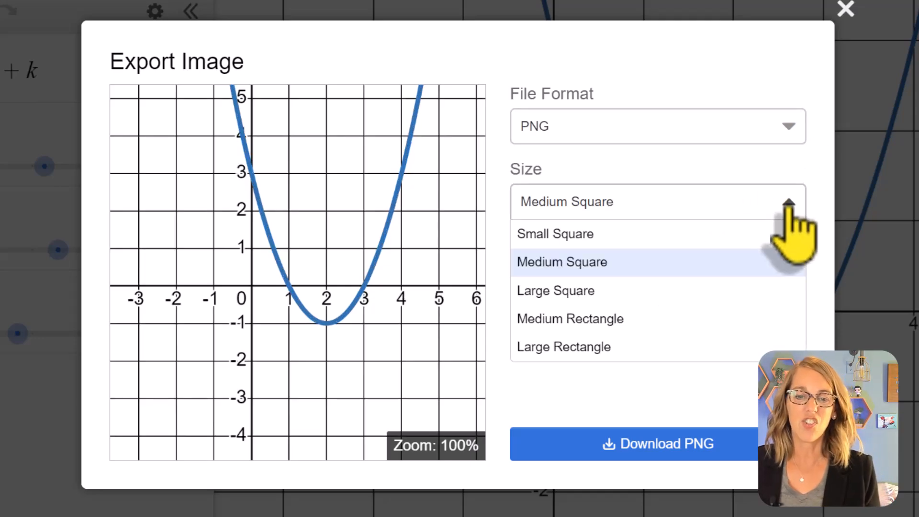
click(787, 201)
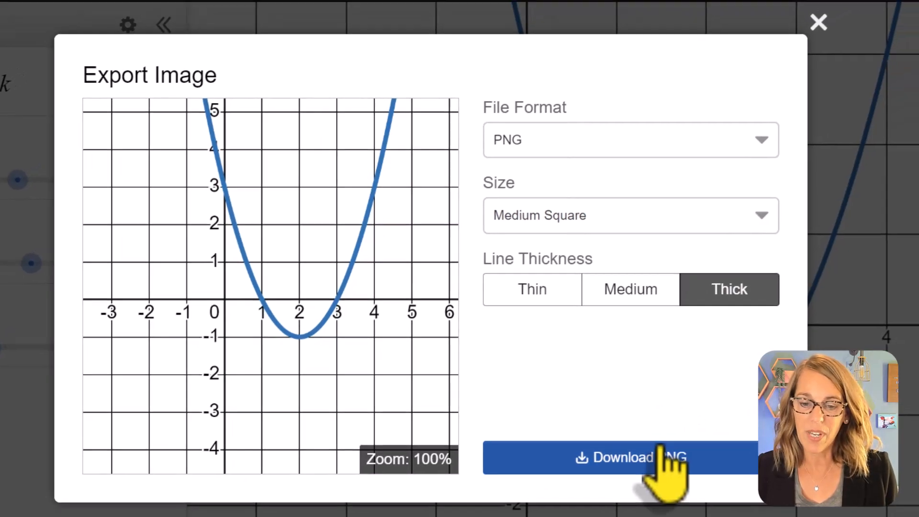
click(660, 450)
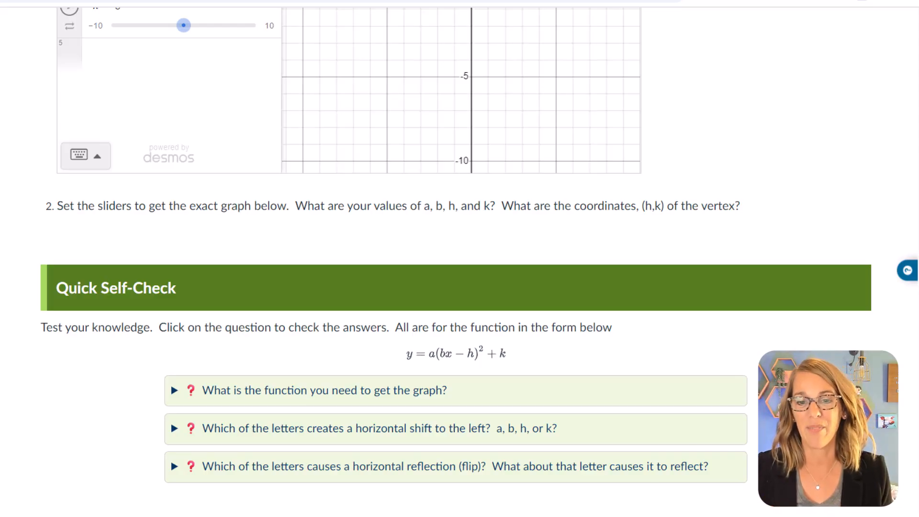
Step: Switch to the Canvas page on parabola transformations and open it for editing, agreeing to leave the current view
scroll(840, 222, up, 2)
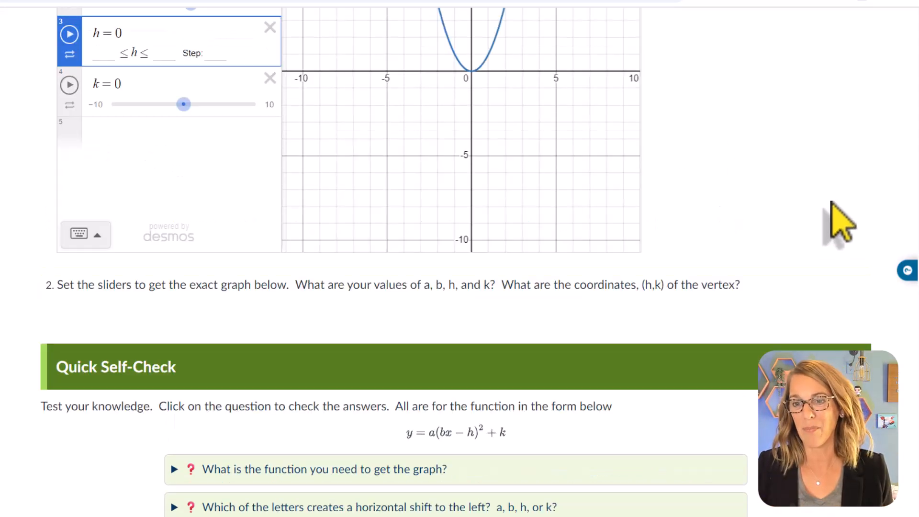
scroll(837, 210, up, 12)
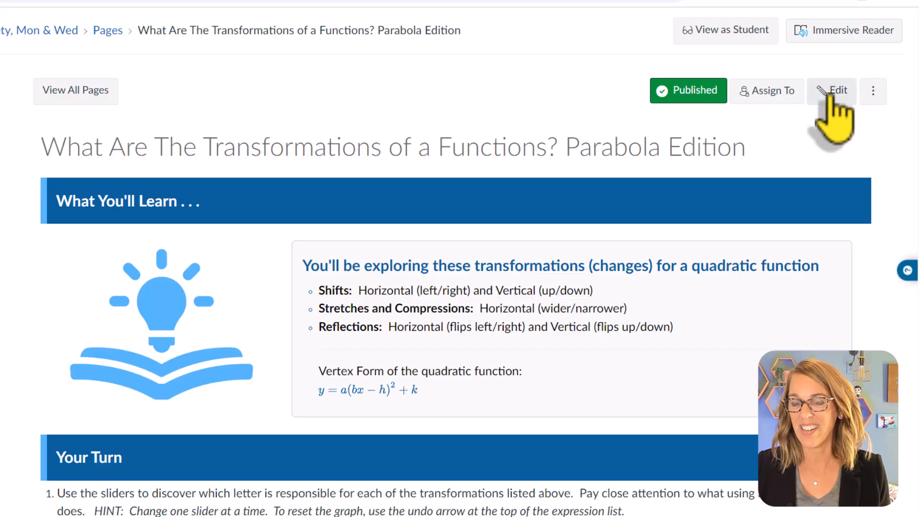
click(831, 94)
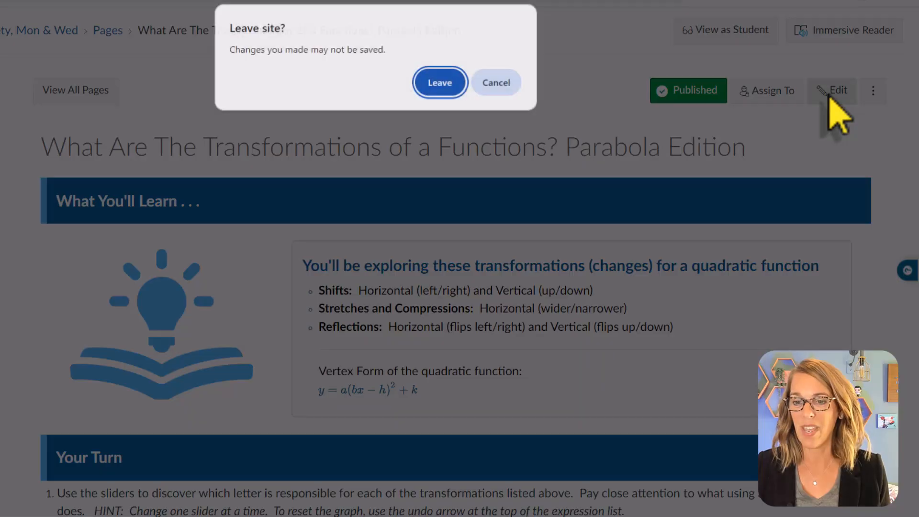
click(440, 83)
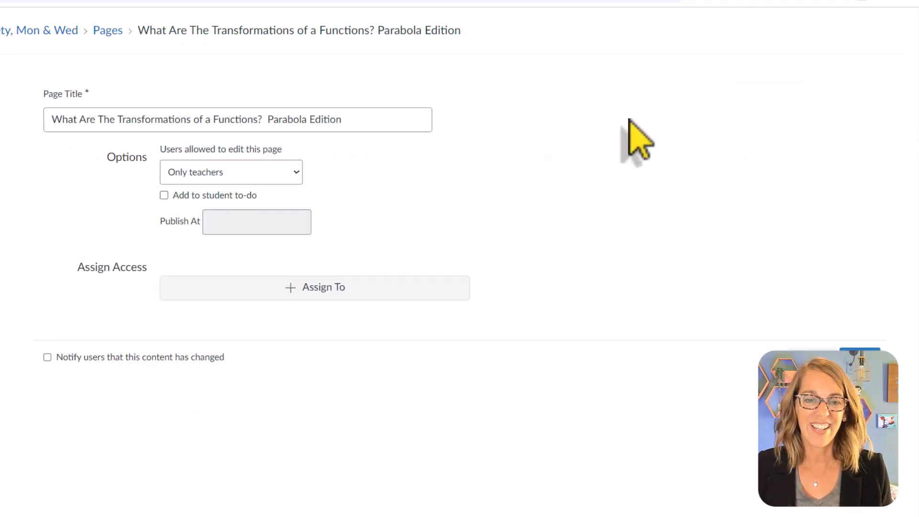
Step: On the blank line below question 2, start an image upload with the file desmos-graph (1) from Downloads
scroll(752, 278, down, 15)
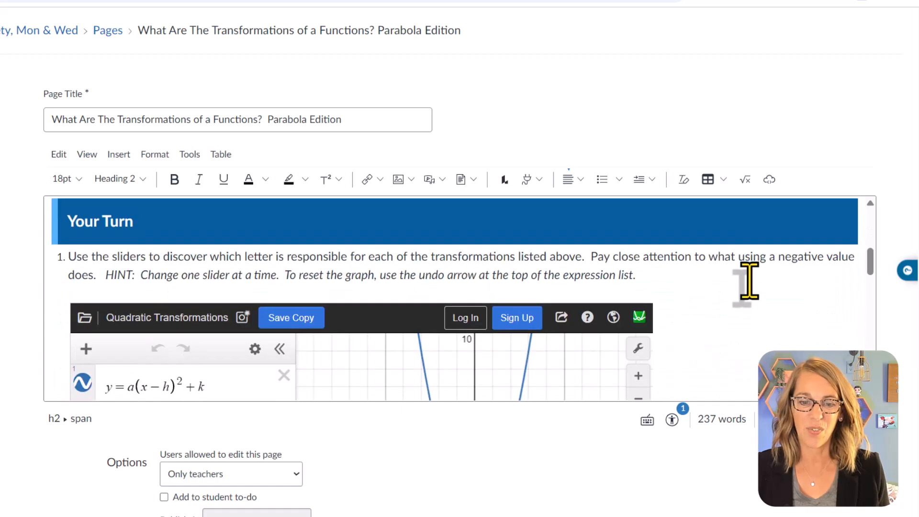
scroll(746, 279, down, 6)
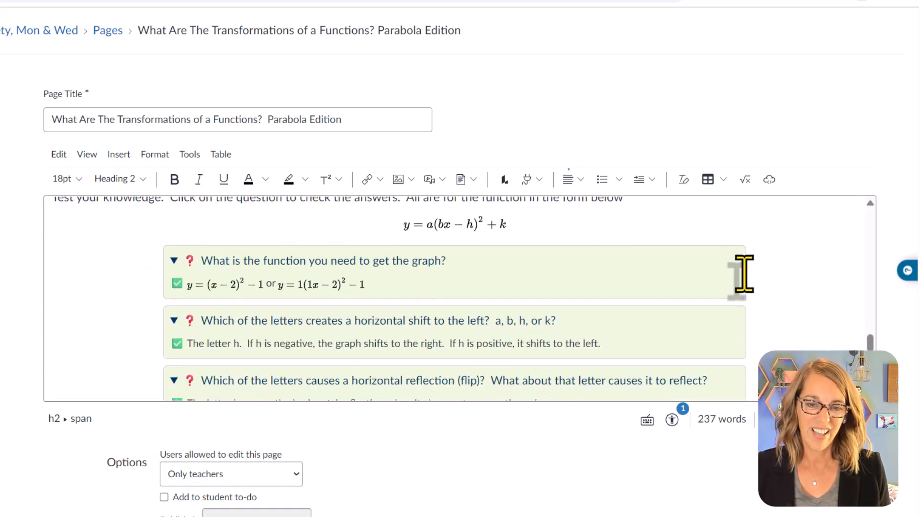
scroll(746, 276, up, 3)
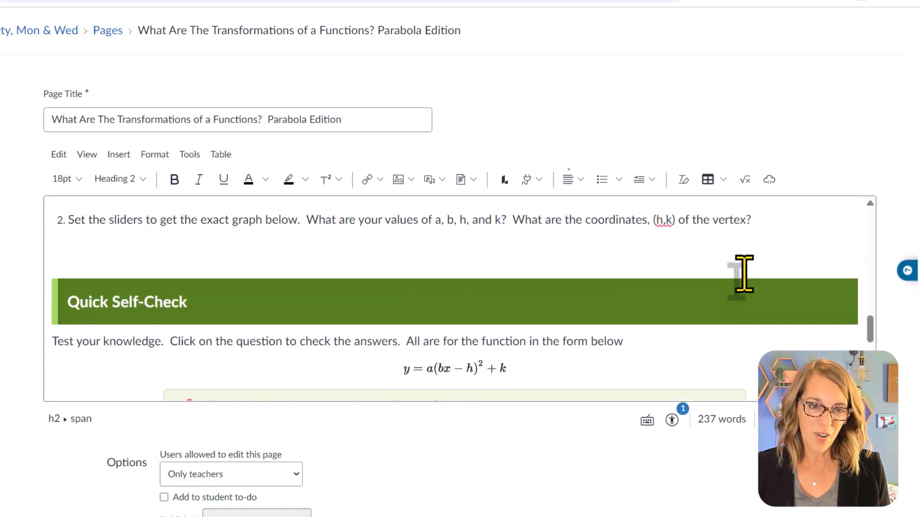
click(75, 251)
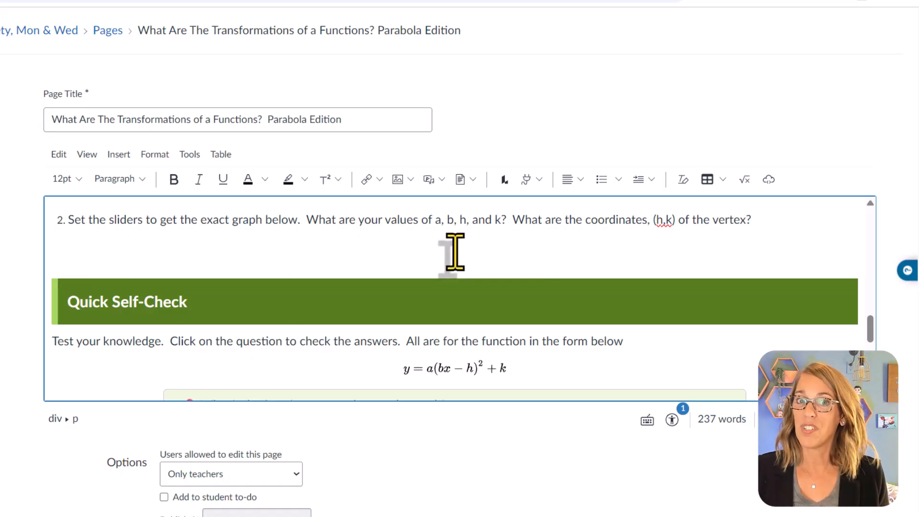
click(117, 156)
mouse_move(145, 201)
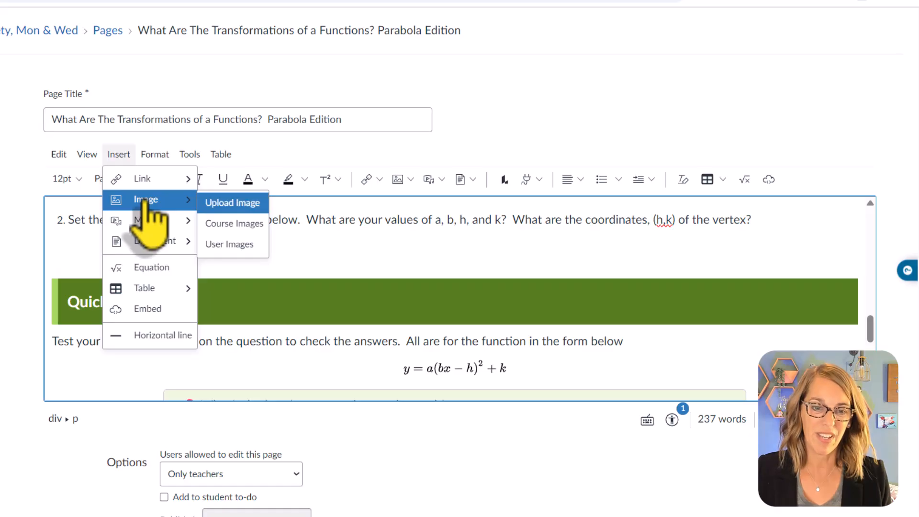
click(253, 203)
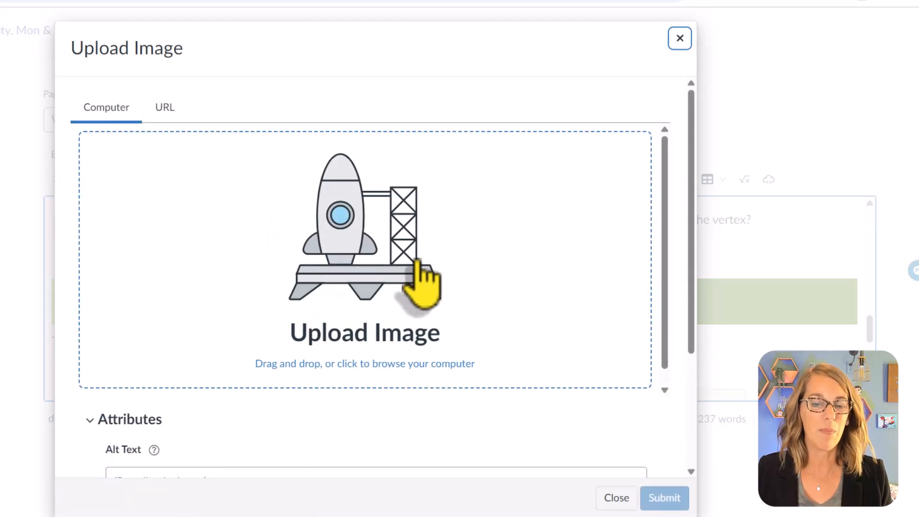
click(365, 257)
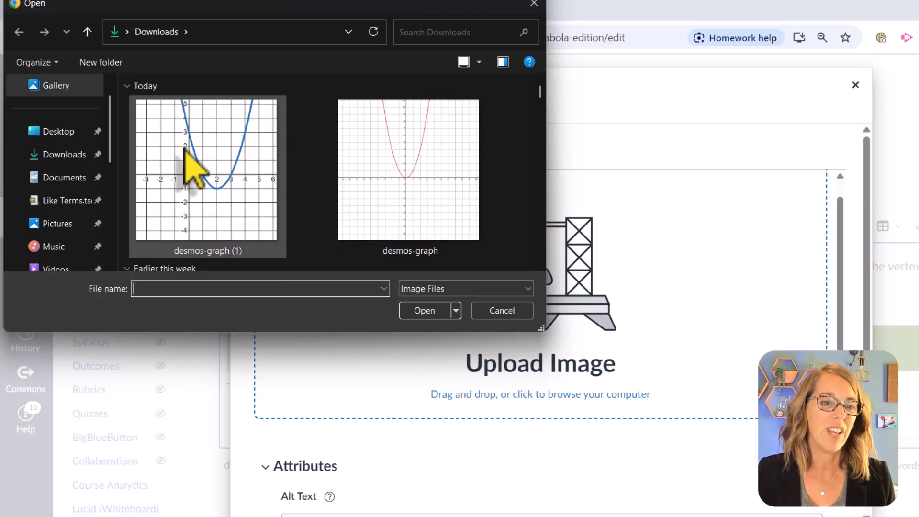
click(213, 171)
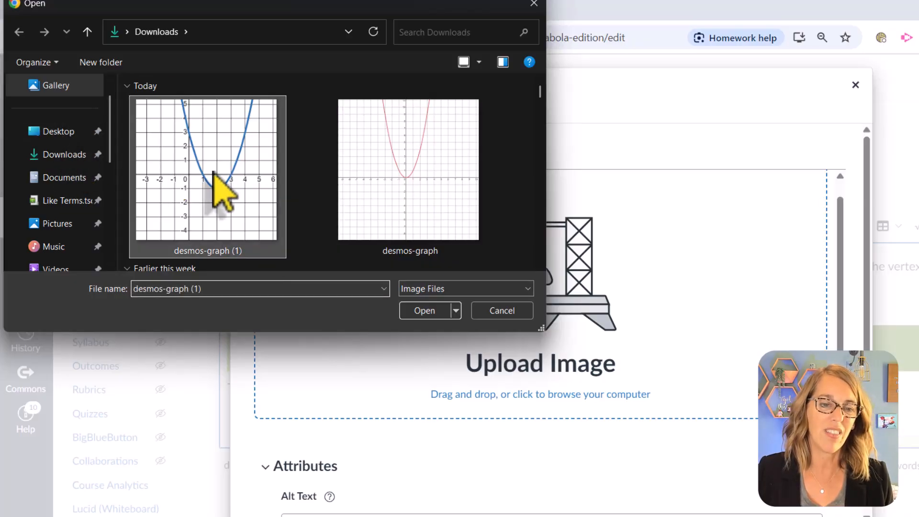
click(422, 310)
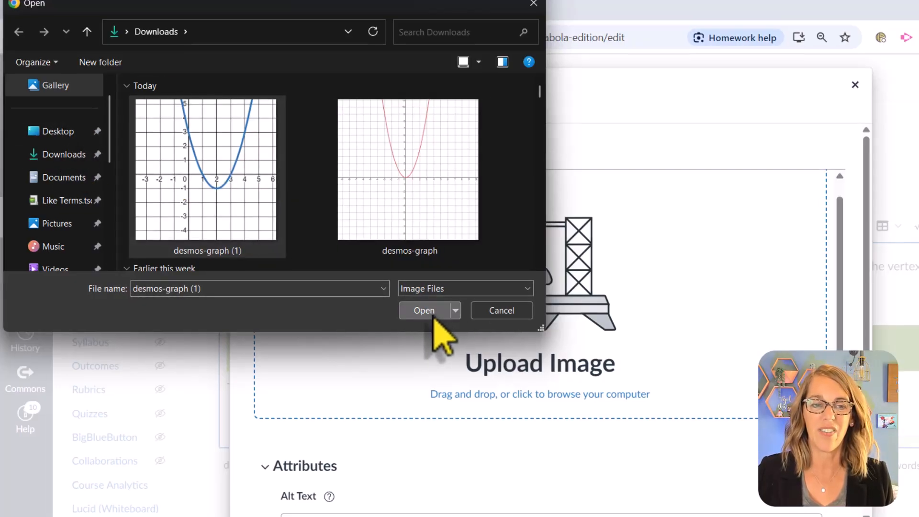
Step: Give the image the alt text "Parabola graphed in Desmos with vertex (2,-1)" and insert it into the page
scroll(560, 278, down, 2)
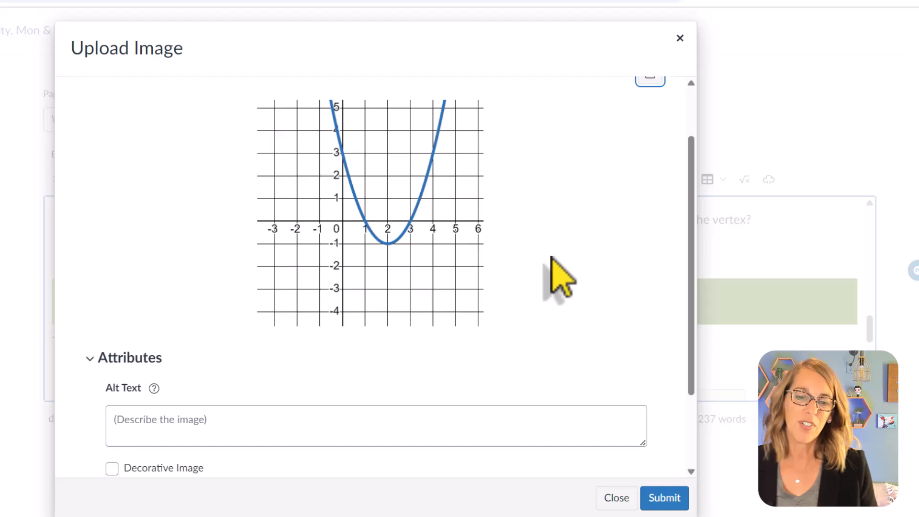
click(182, 427)
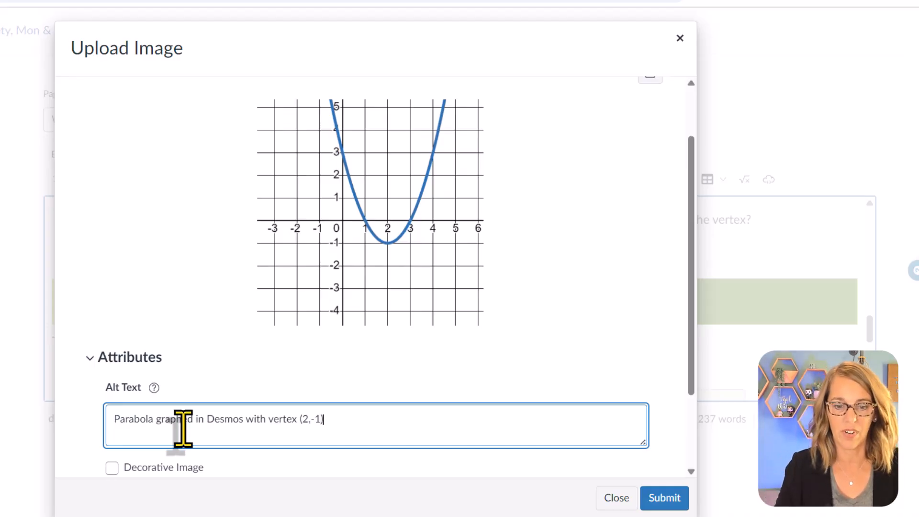
click(665, 498)
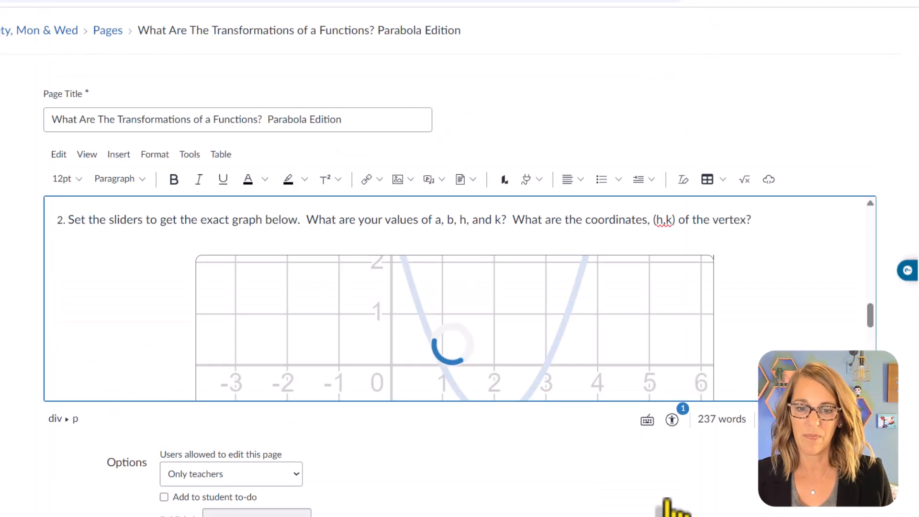
Step: Shrink the inserted parabola image below question 2 proportionally from its corner
scroll(689, 316, down, 4)
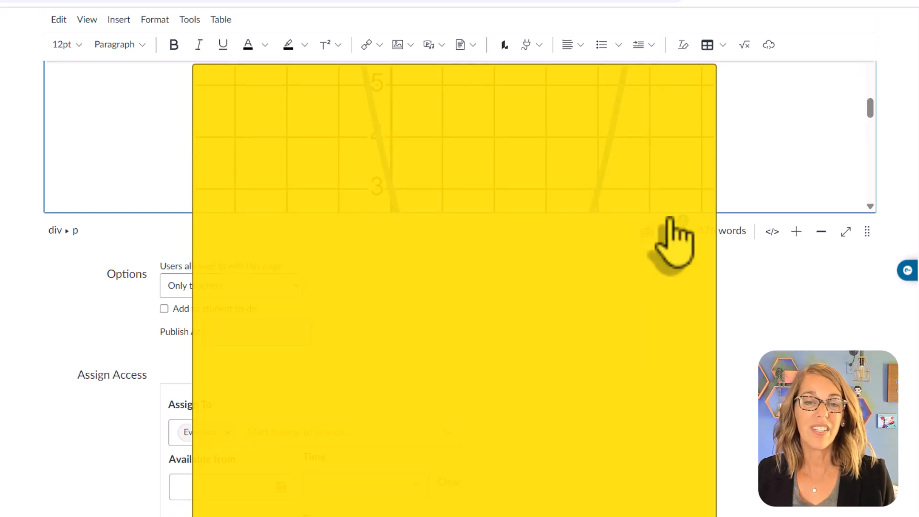
scroll(761, 172, up, 2)
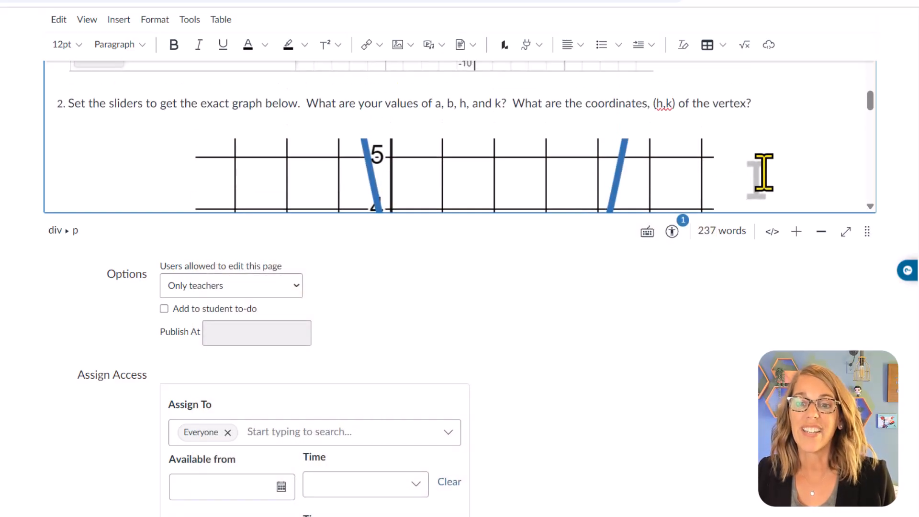
click(648, 189)
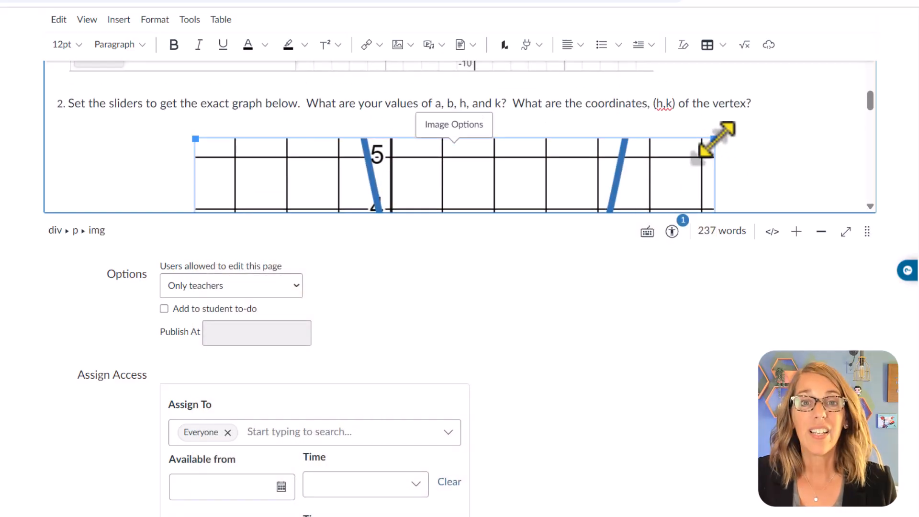
drag(714, 139, 504, 169)
scroll(699, 160, down, 10)
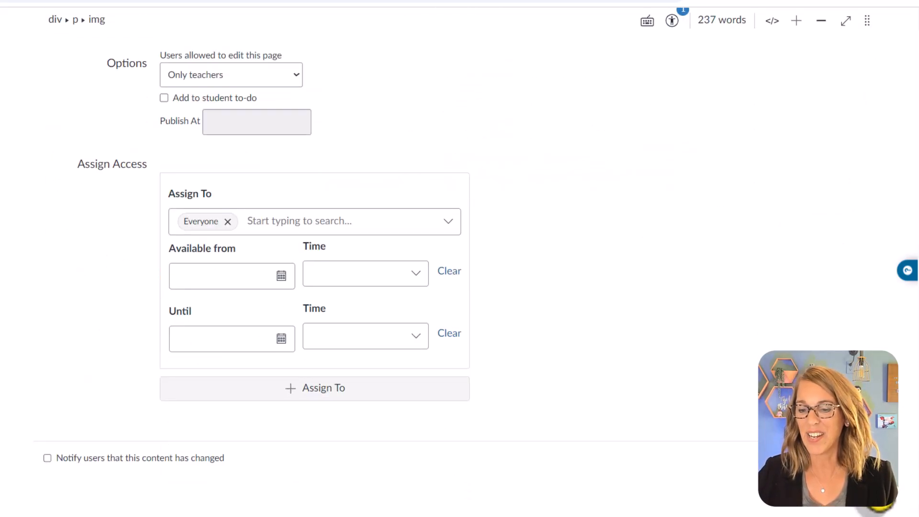
Step: Save the edited parabola transformations page and look over the saved page down to the inserted image
click(860, 460)
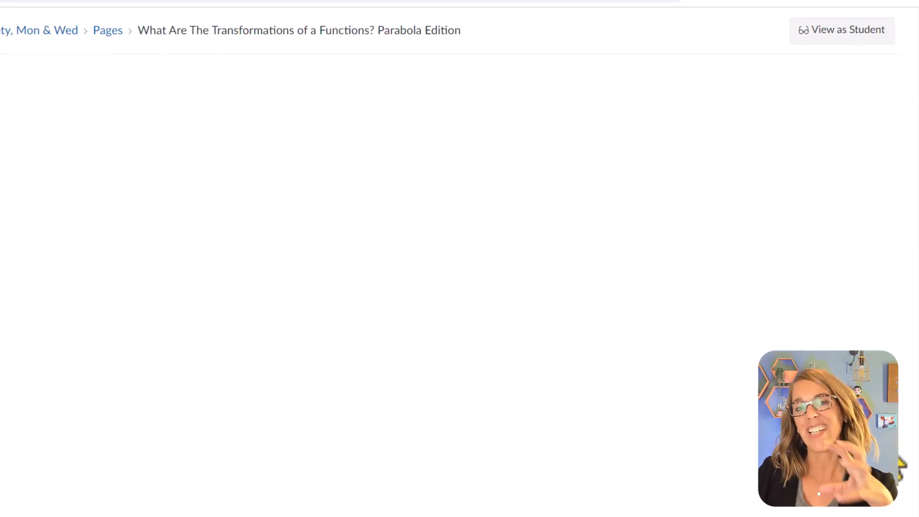
scroll(542, 333, down, 12)
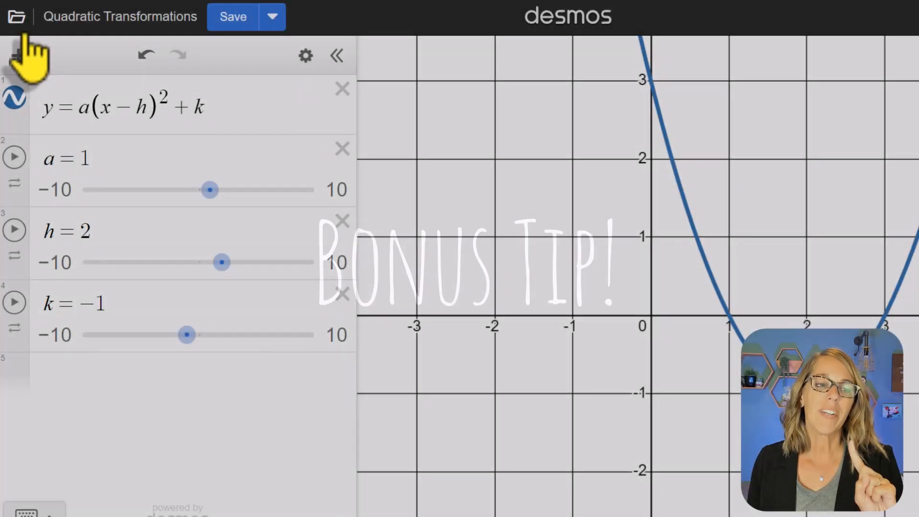
Step: Switch to the Quadratic Transformations graph in Desmos and browse the Graphing Example Gallery from lines and parabolas through to calculus and lists
click(18, 18)
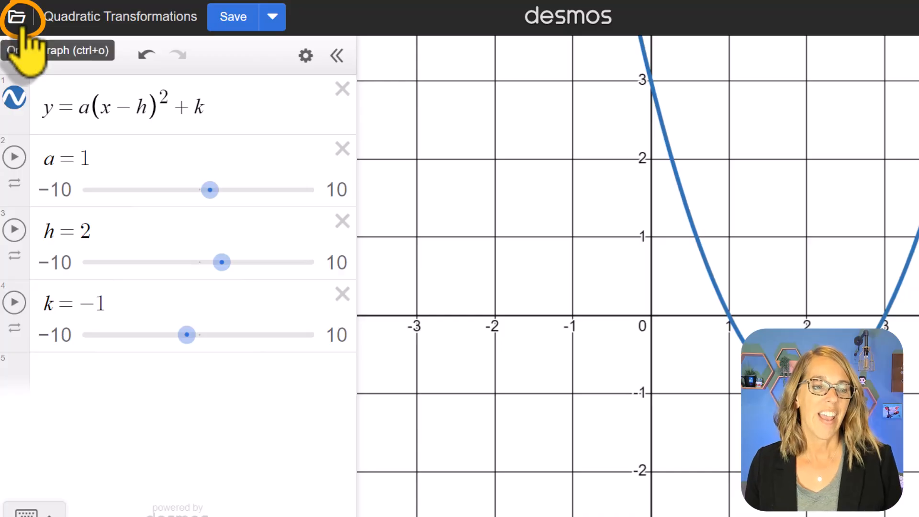
click(19, 19)
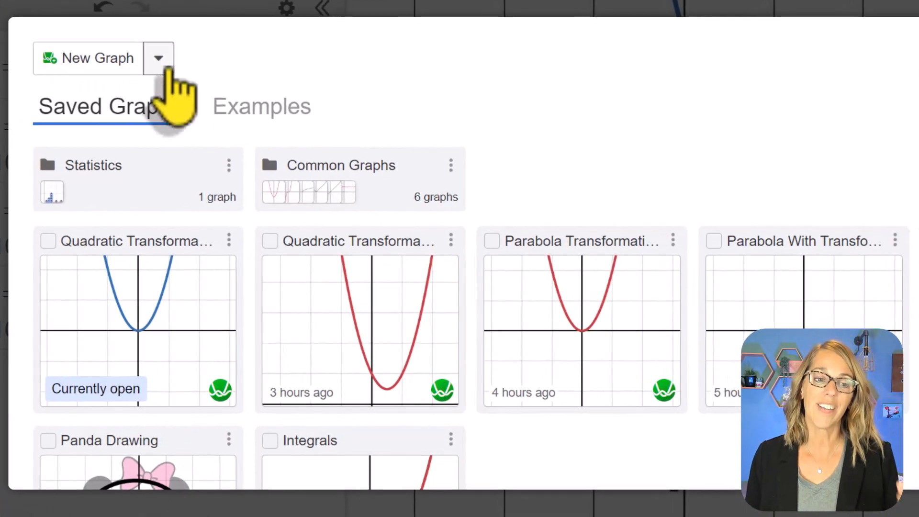
click(250, 115)
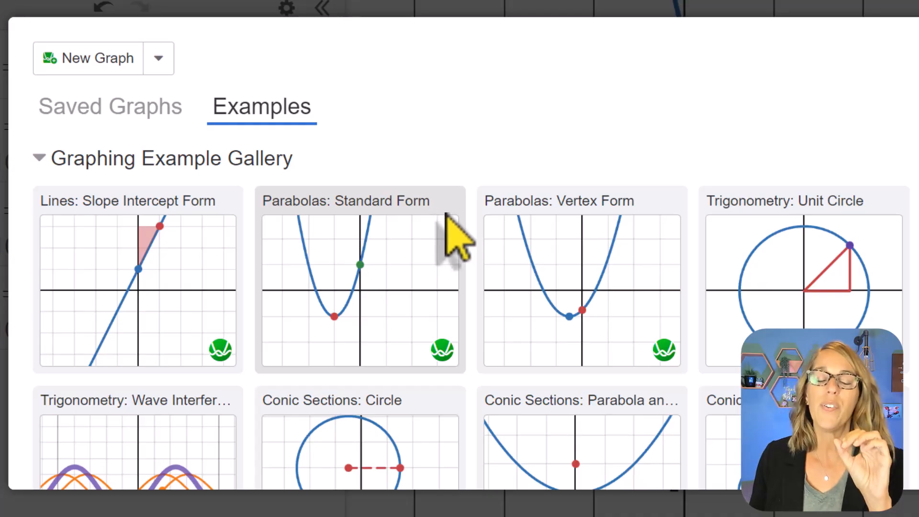
scroll(480, 239, down, 8)
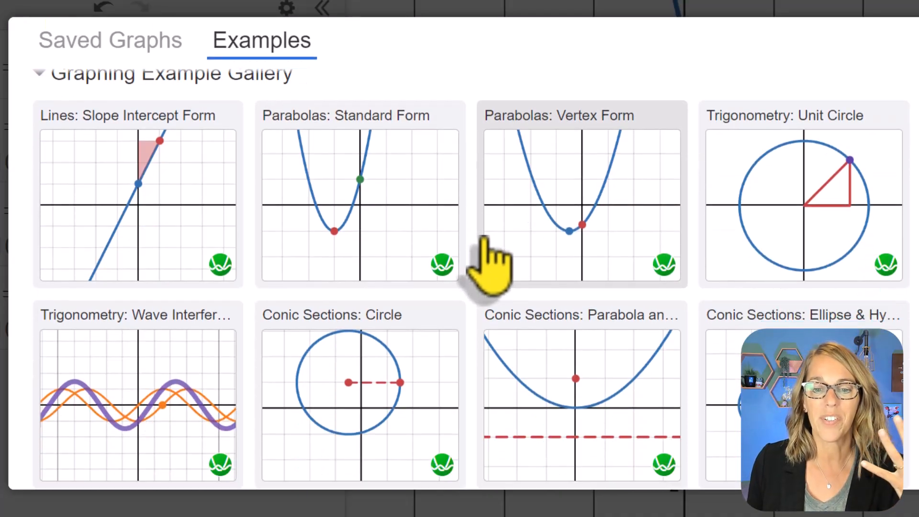
scroll(490, 266, down, 1)
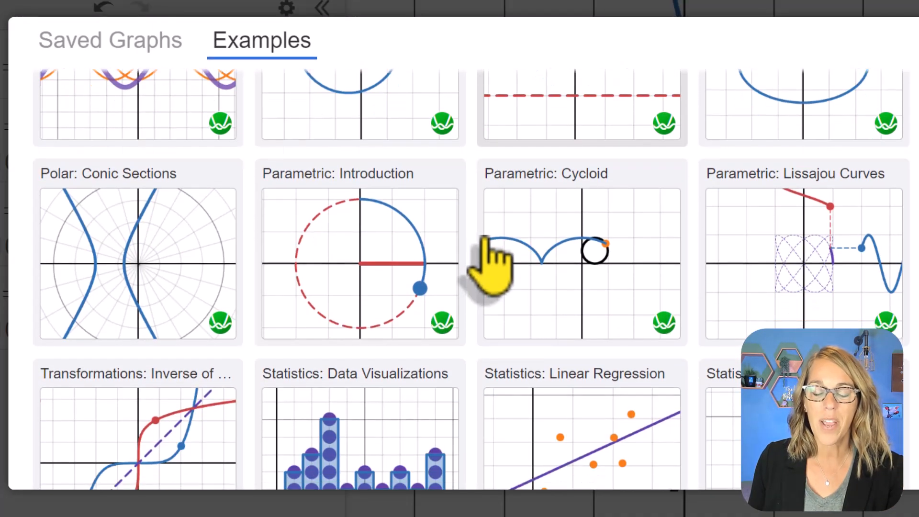
scroll(486, 239, down, 3)
scroll(486, 239, down, 15)
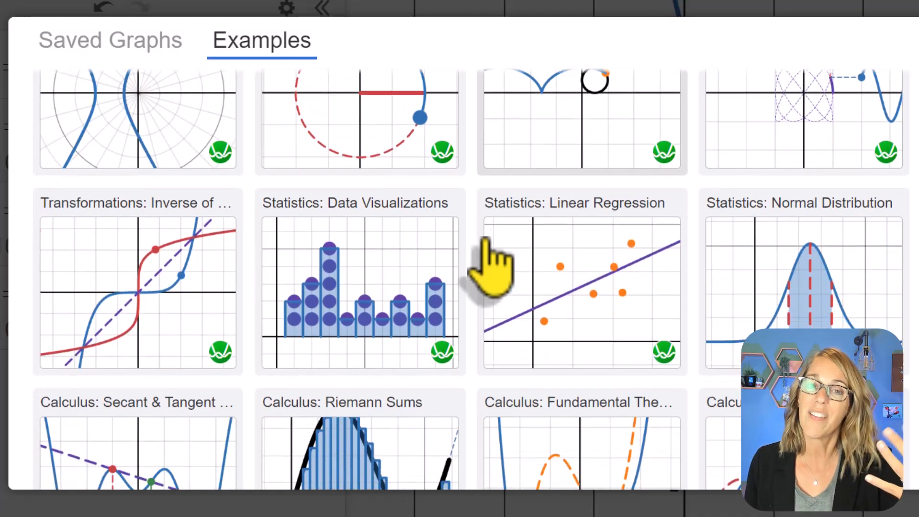
scroll(486, 239, down, 1)
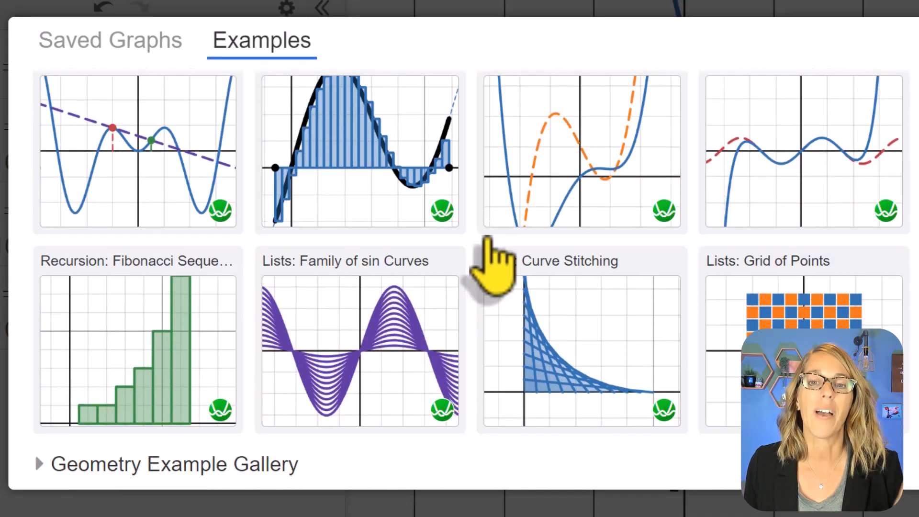